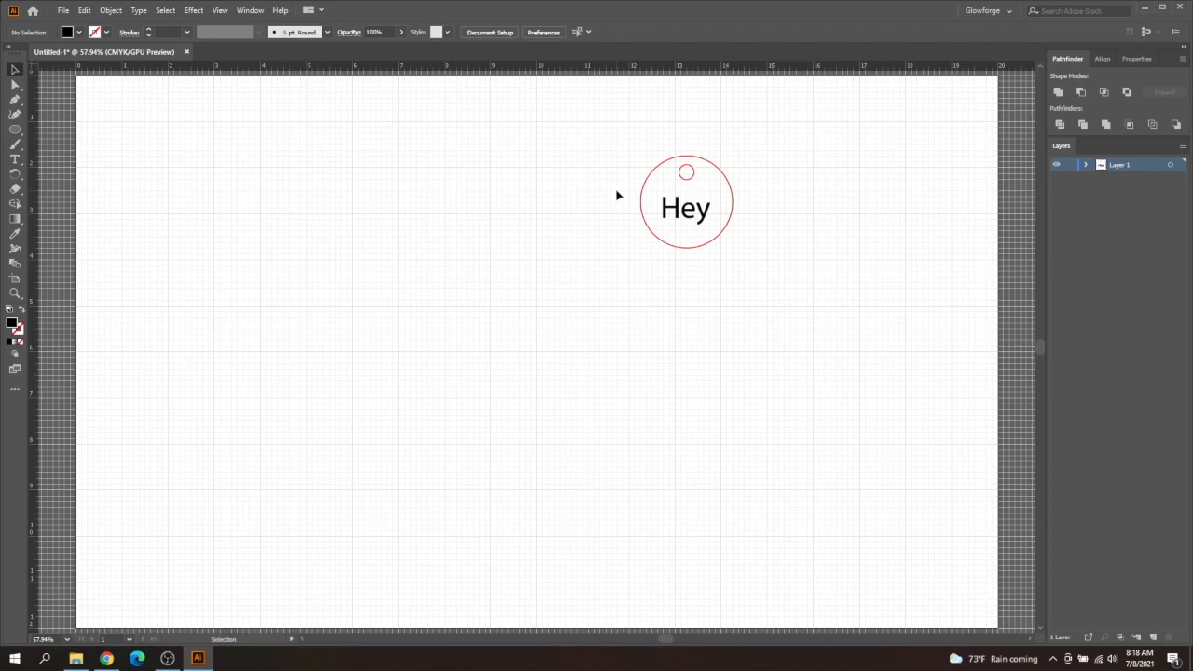
# - Add the text "Lasers Rule" in Allura Regular at 72 pt in the blank area beside the Hey tag
pyautogui.click(14, 159)
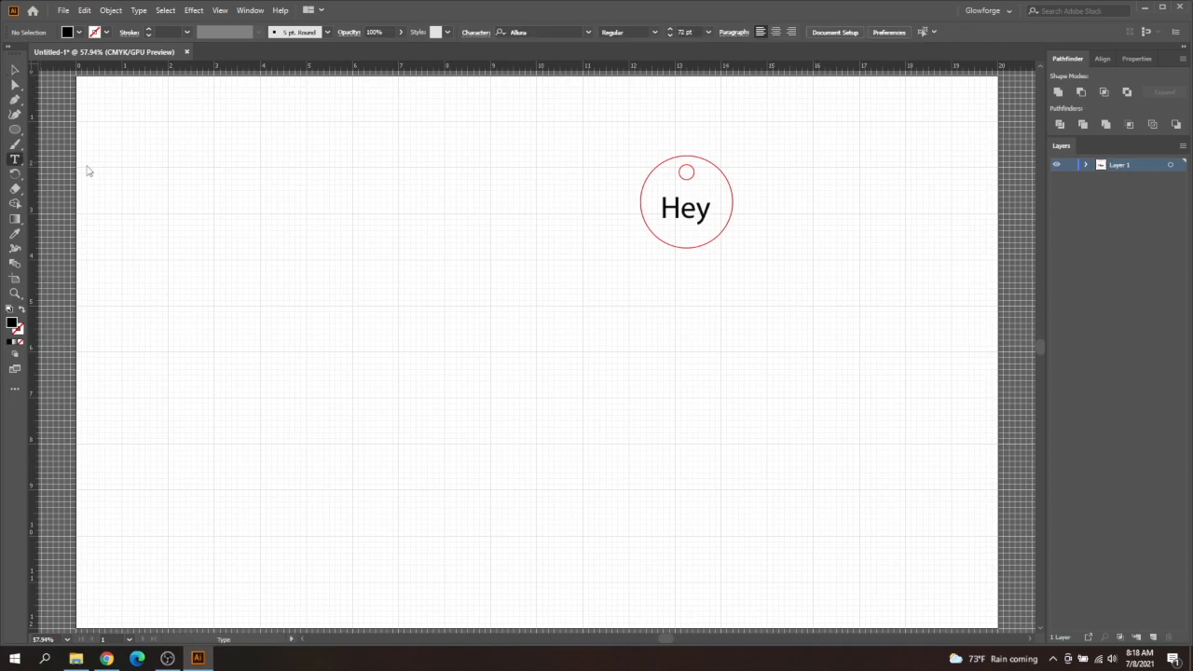
pyautogui.click(290, 213)
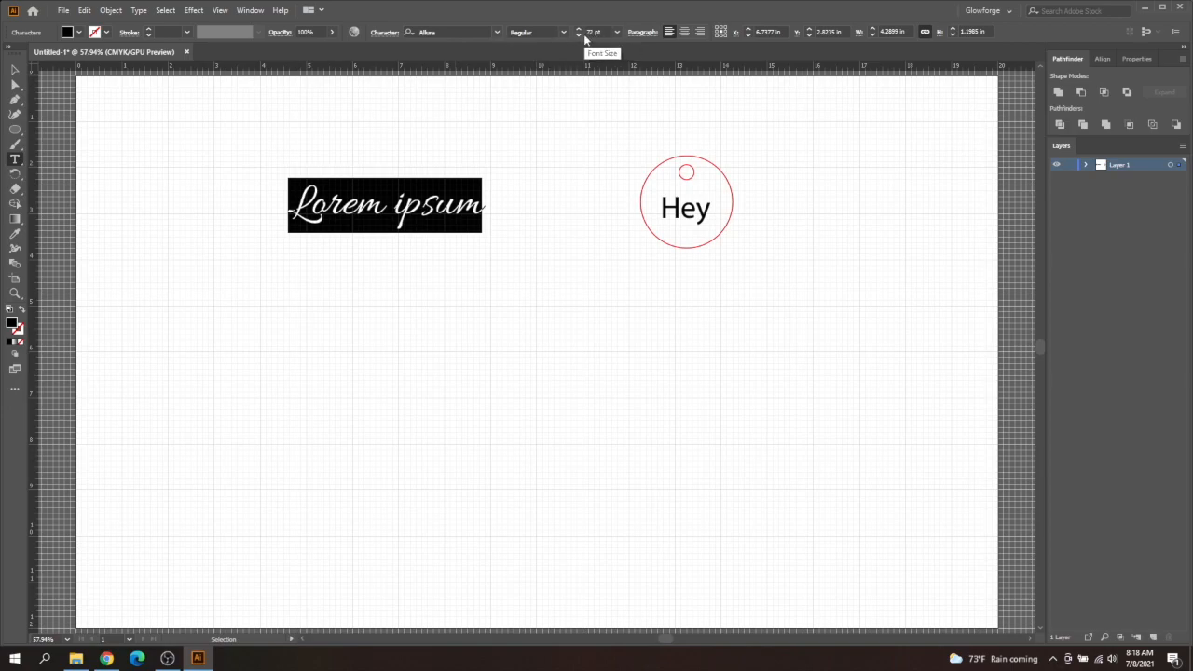
pyautogui.click(617, 33)
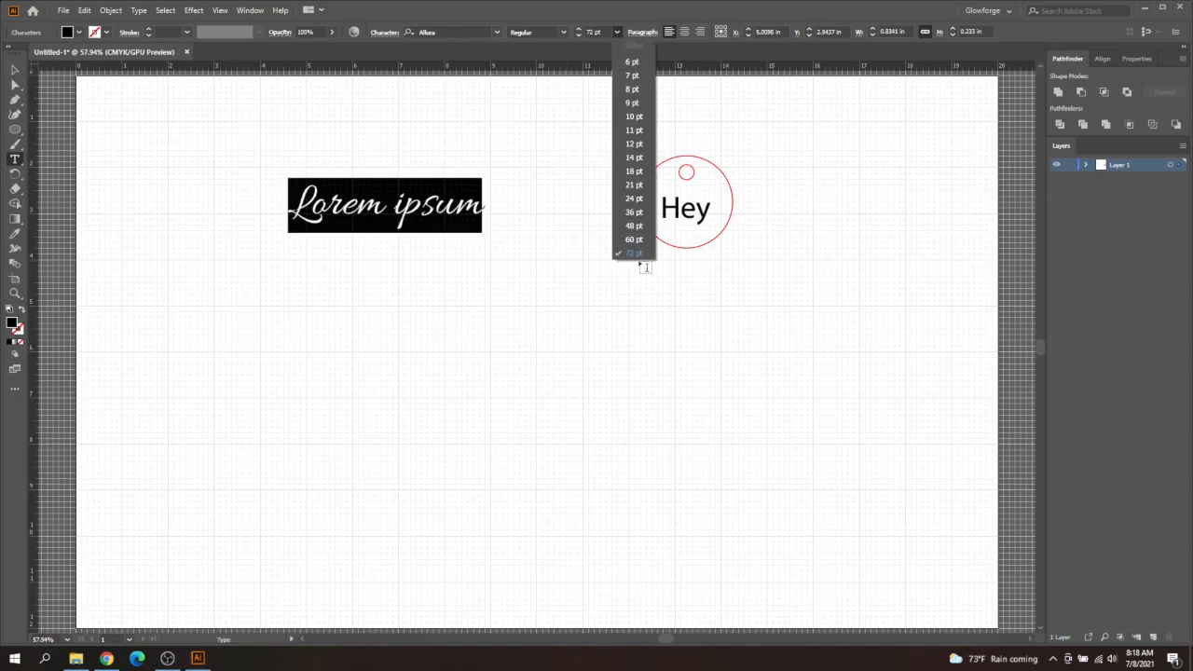
pyautogui.click(642, 255)
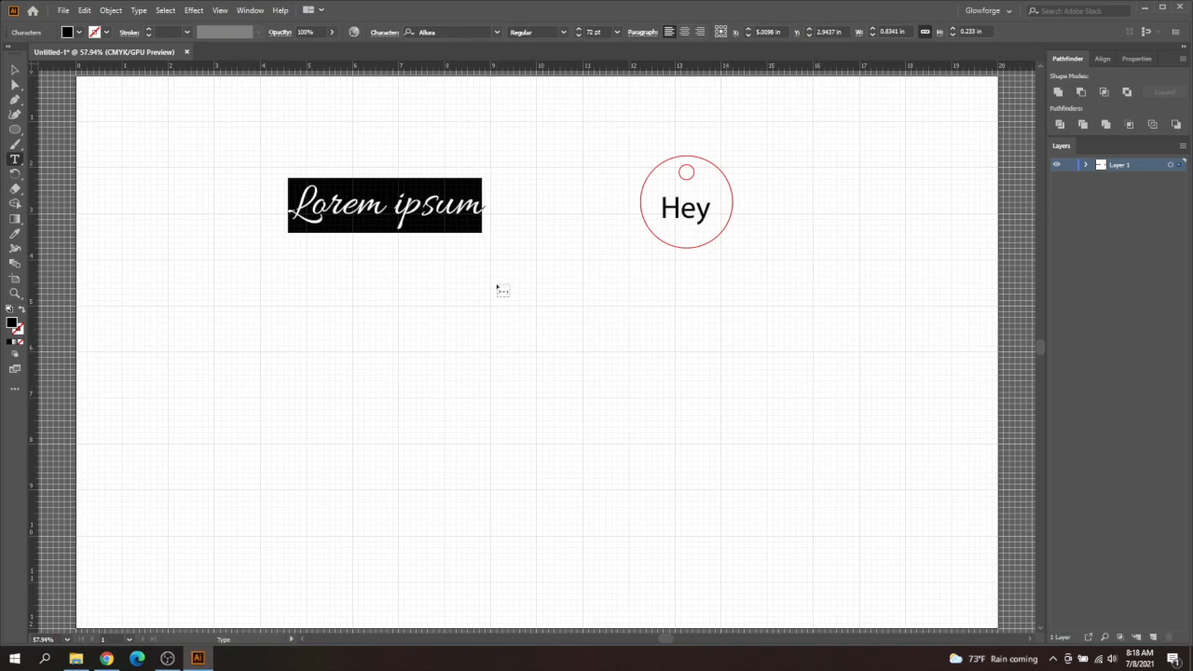
pyautogui.write('L')
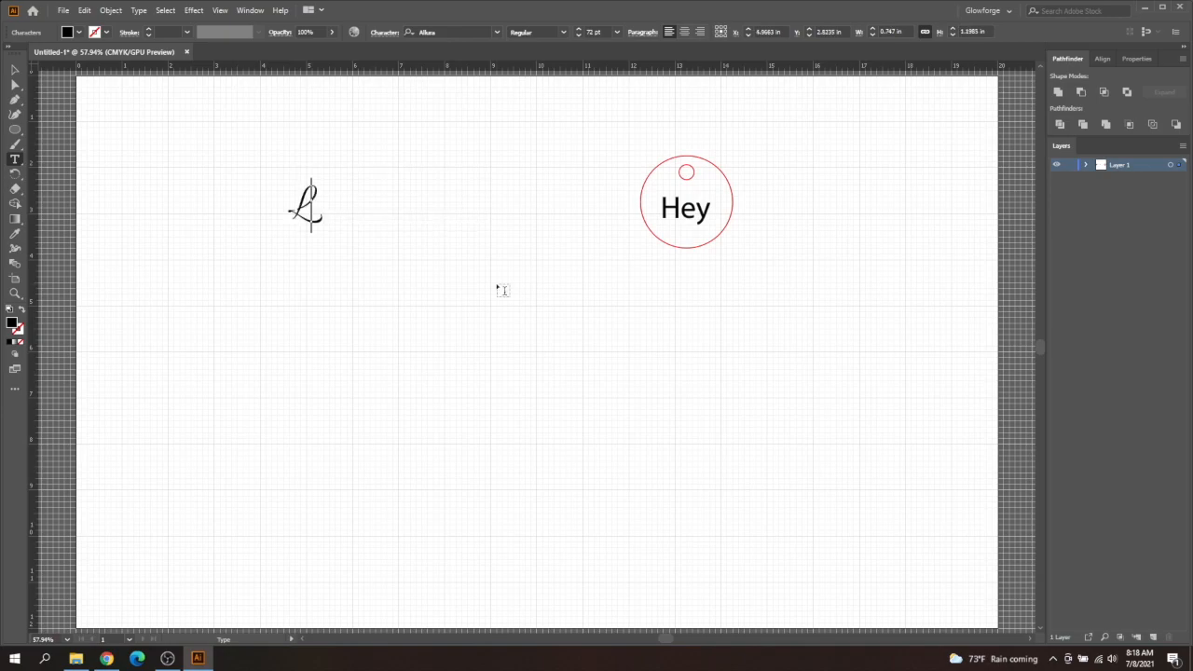
pyautogui.write('asers')
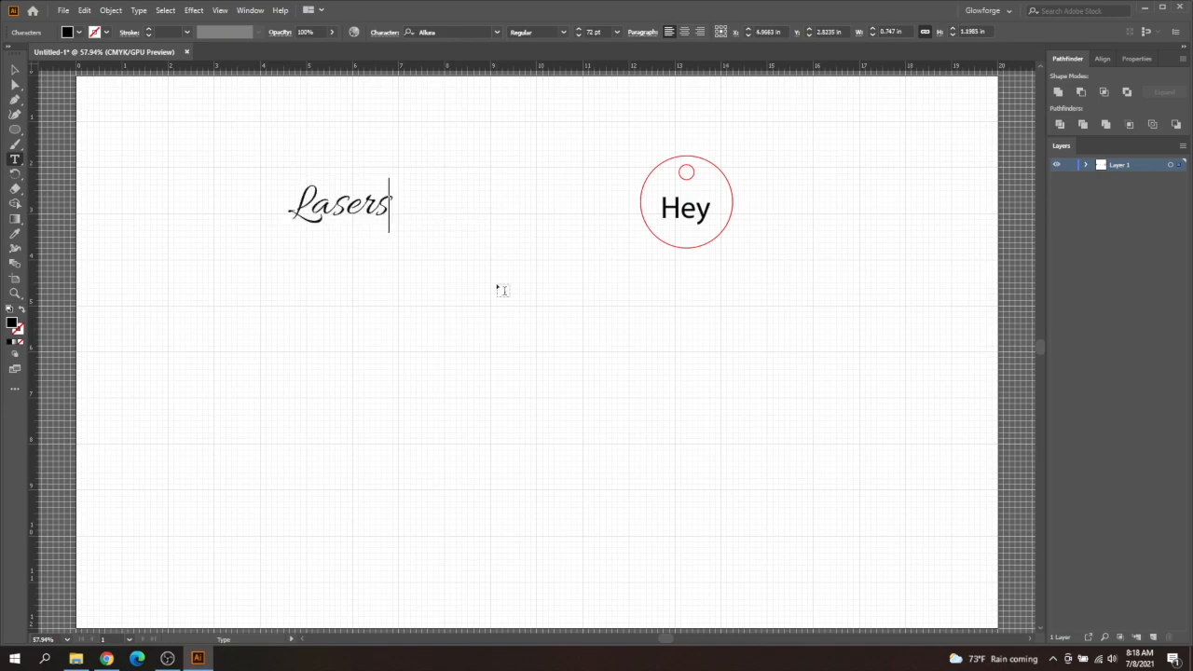
pyautogui.write(' Rule')
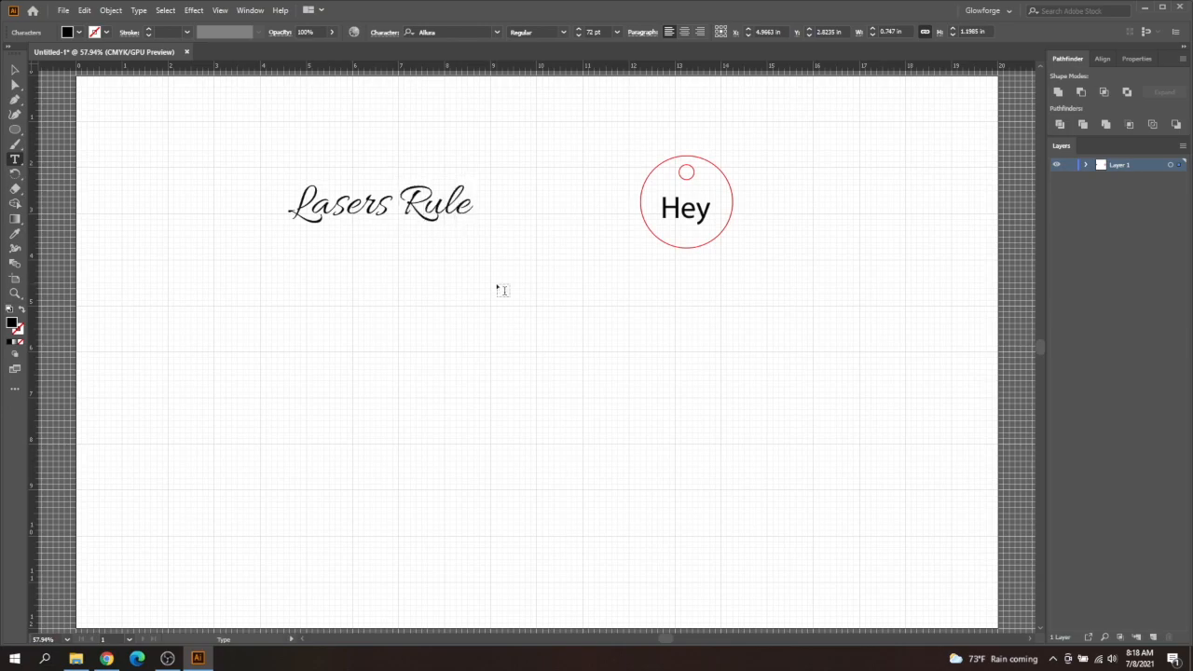
# - Convert the "Lasers Rule" text to outlines
pyautogui.click(15, 70)
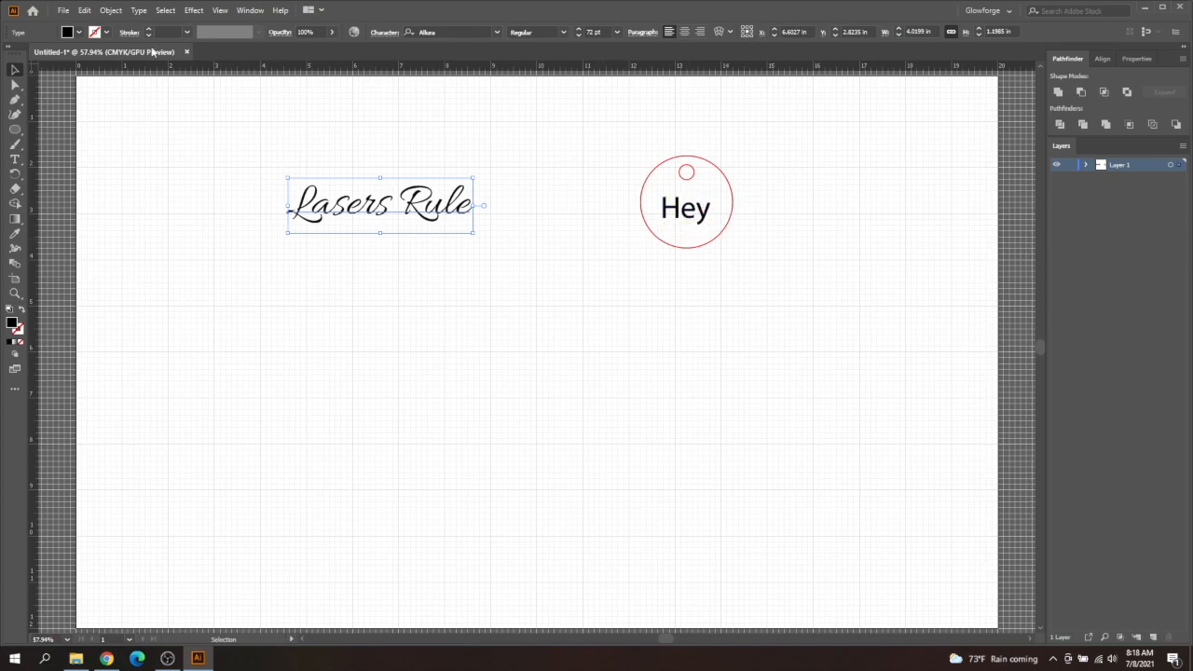
pyautogui.click(140, 10)
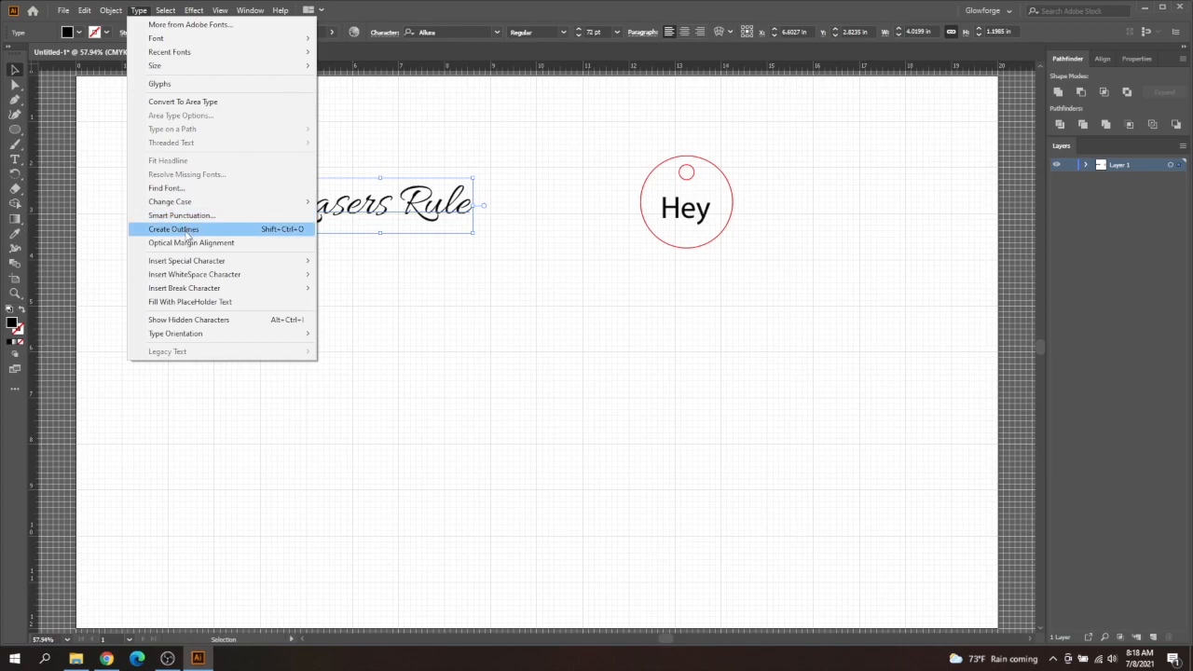
pyautogui.click(188, 231)
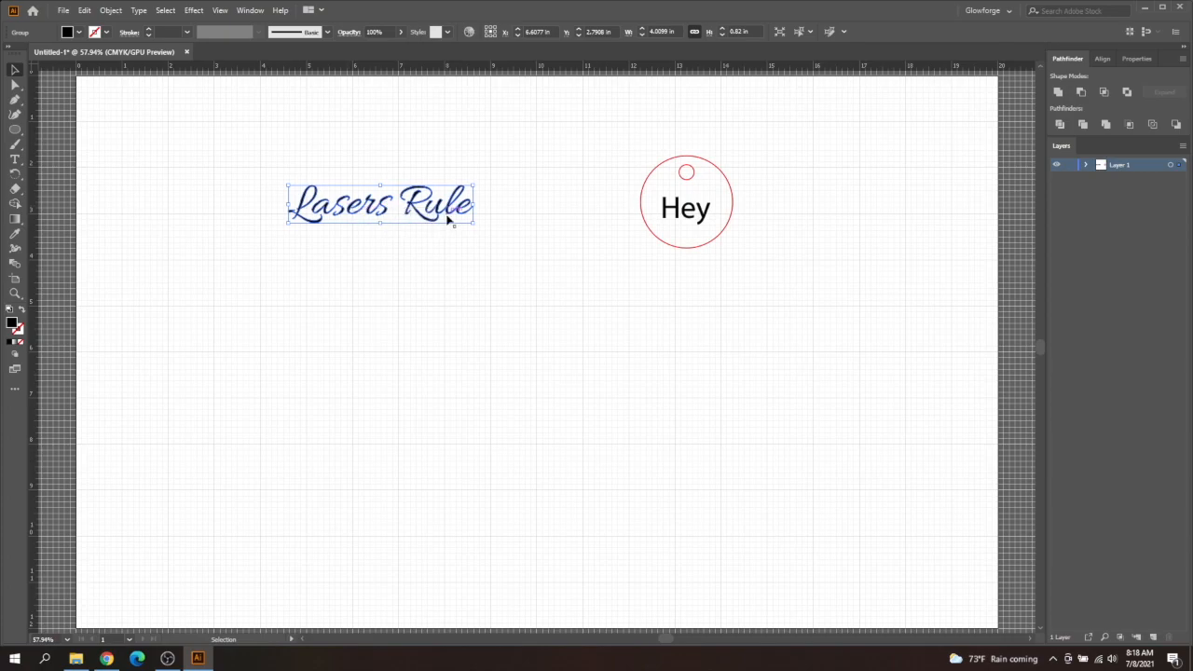
# - Merge the overlapping outlined letters of "Lasers Rule" with the Pathfinder Unite operation
pyautogui.click(15, 295)
pyautogui.click(432, 232)
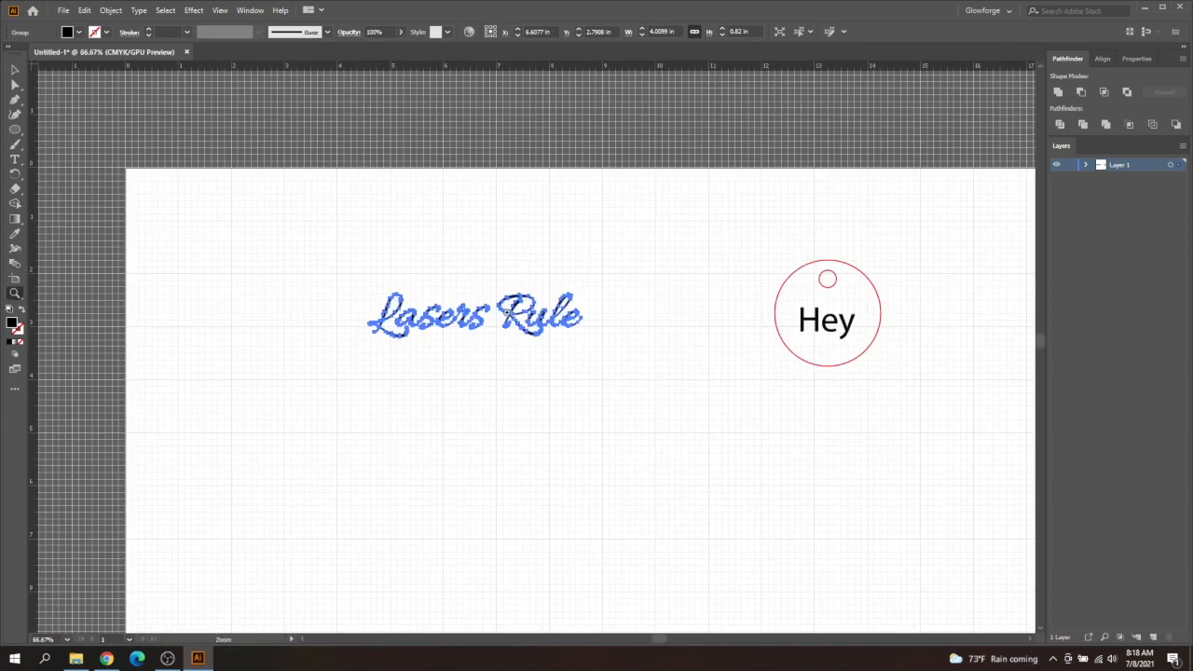
pyautogui.click(519, 322)
pyautogui.click(577, 357)
pyautogui.click(576, 356)
pyautogui.click(469, 344)
pyautogui.click(598, 342)
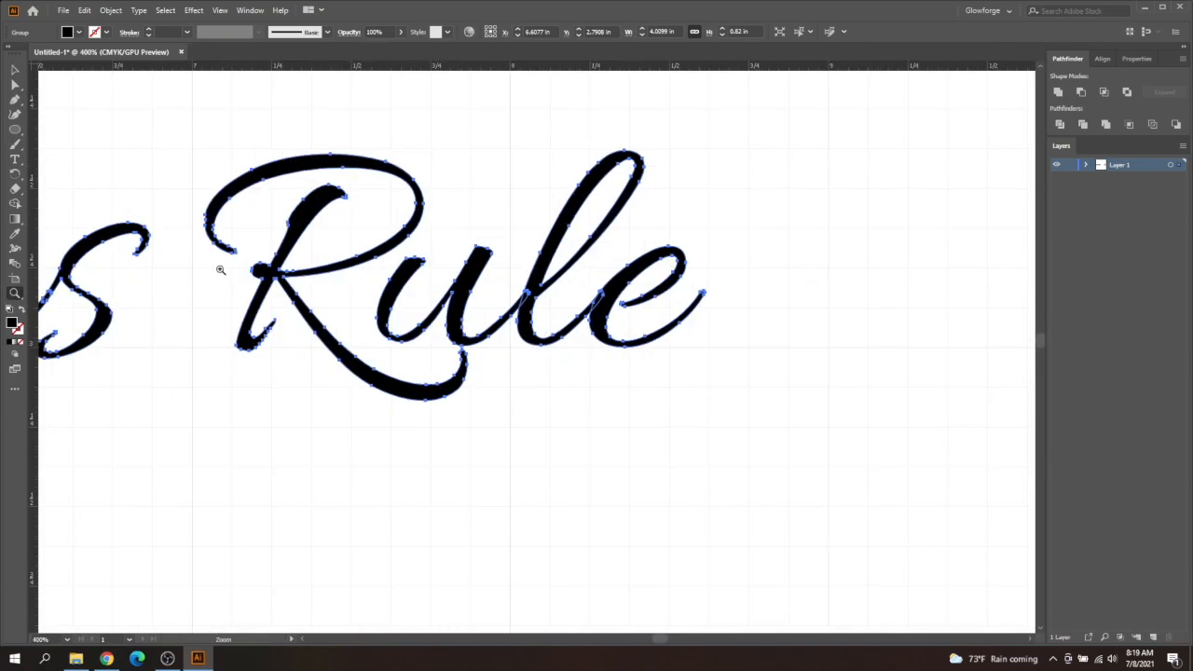
pyautogui.click(15, 70)
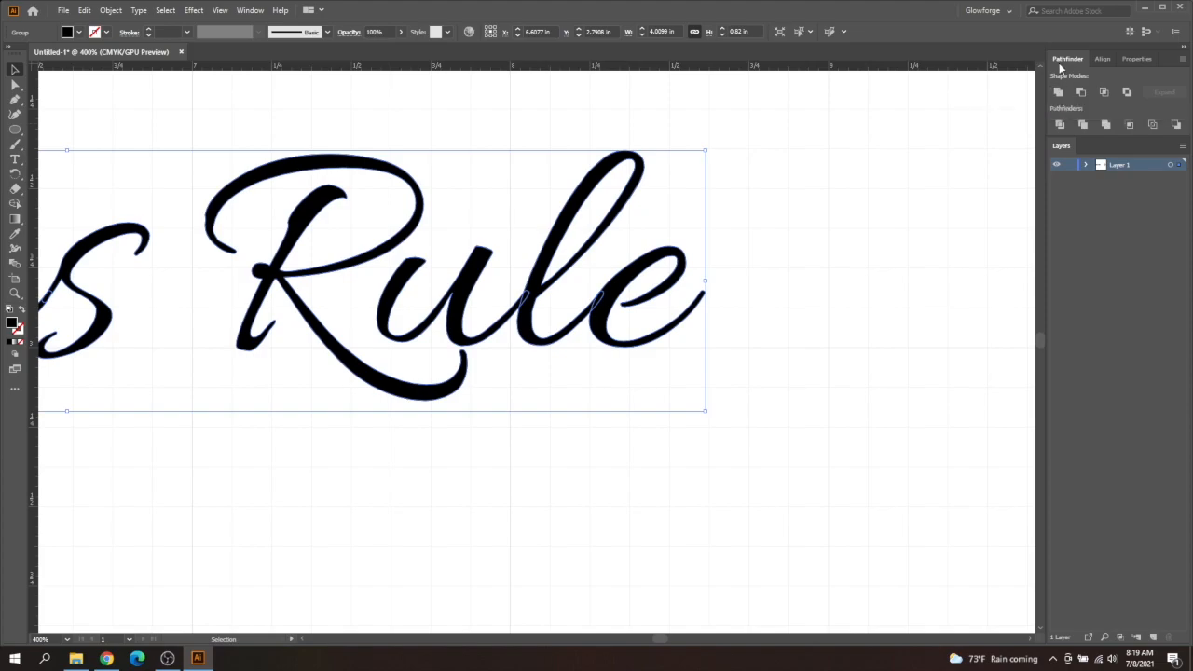
pyautogui.click(250, 10)
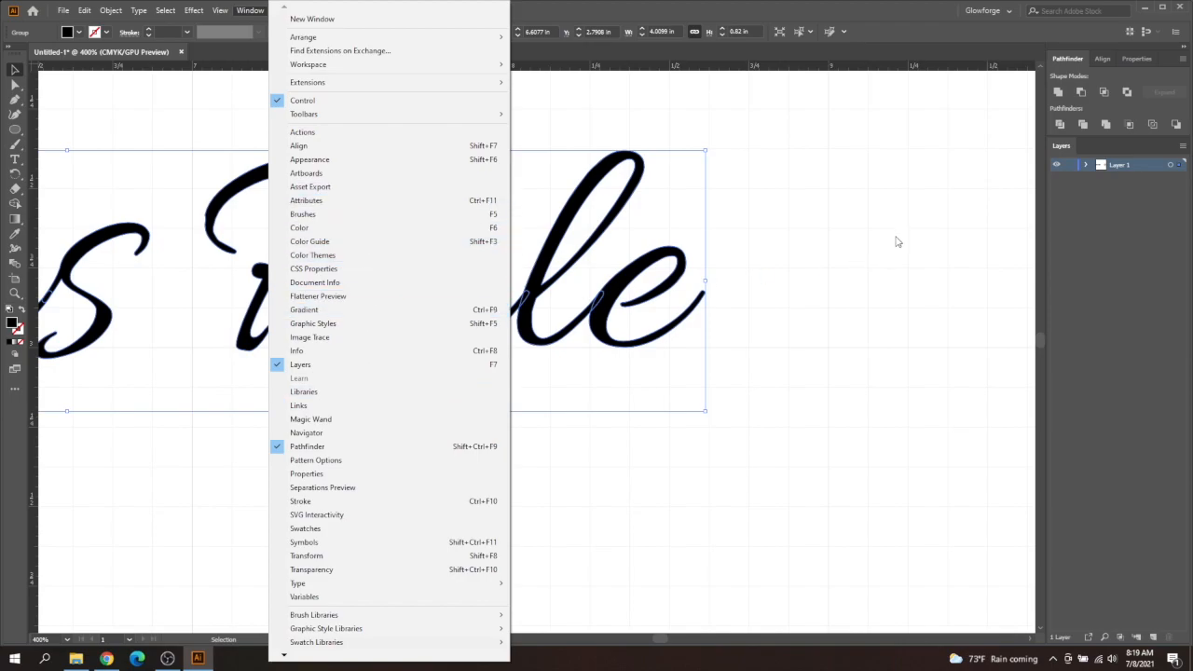
pyautogui.click(864, 226)
pyautogui.moveTo(788, 221); pyautogui.dragTo(606, 315)
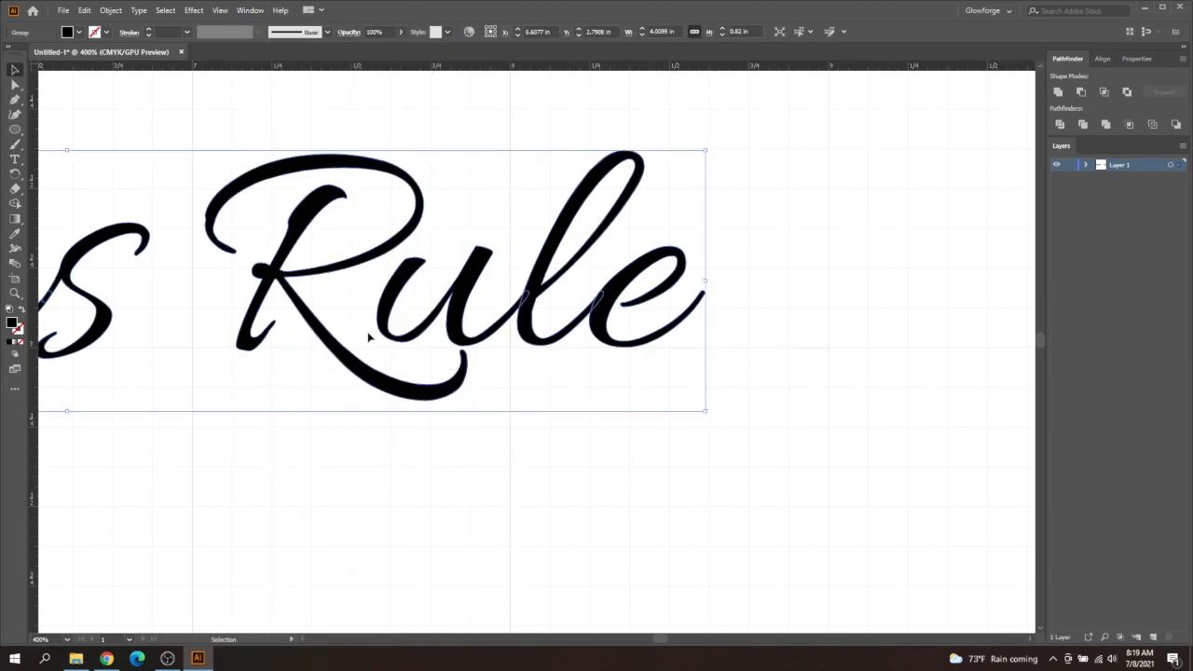
pyautogui.click(1057, 92)
pyautogui.press('a')
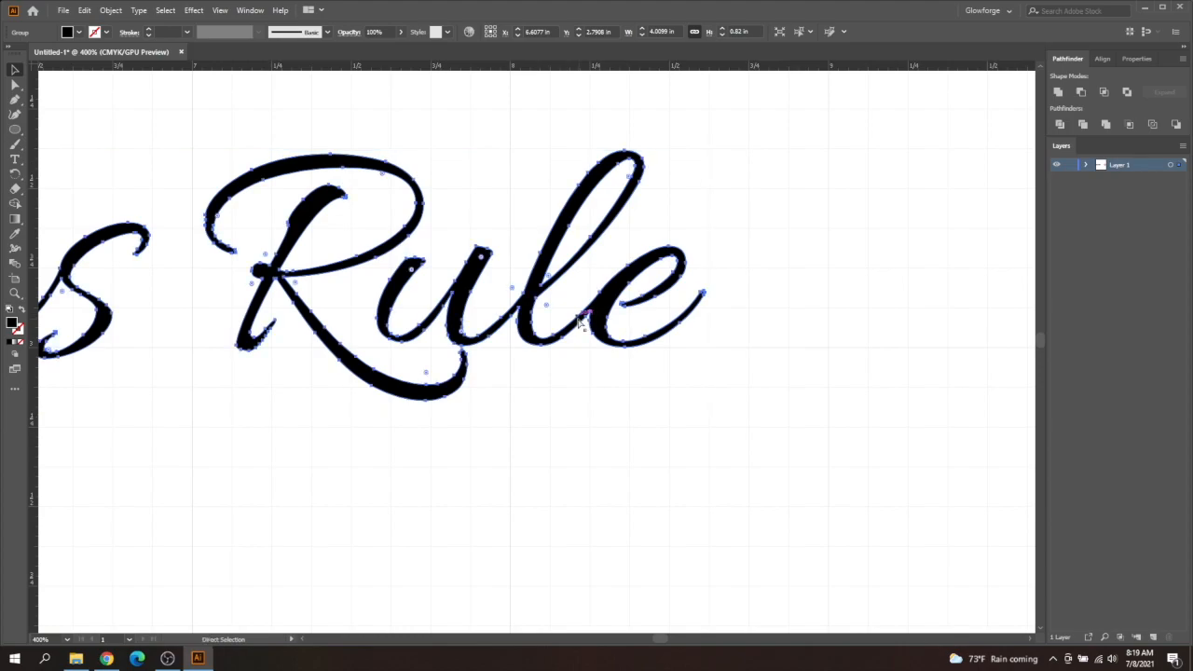
pyautogui.press('v')
# - Offset the lettering's paths by 0.1389 in with Miter joins and limit 4, and unite the offset shapes
pyautogui.hotkey('ctrl', '0')
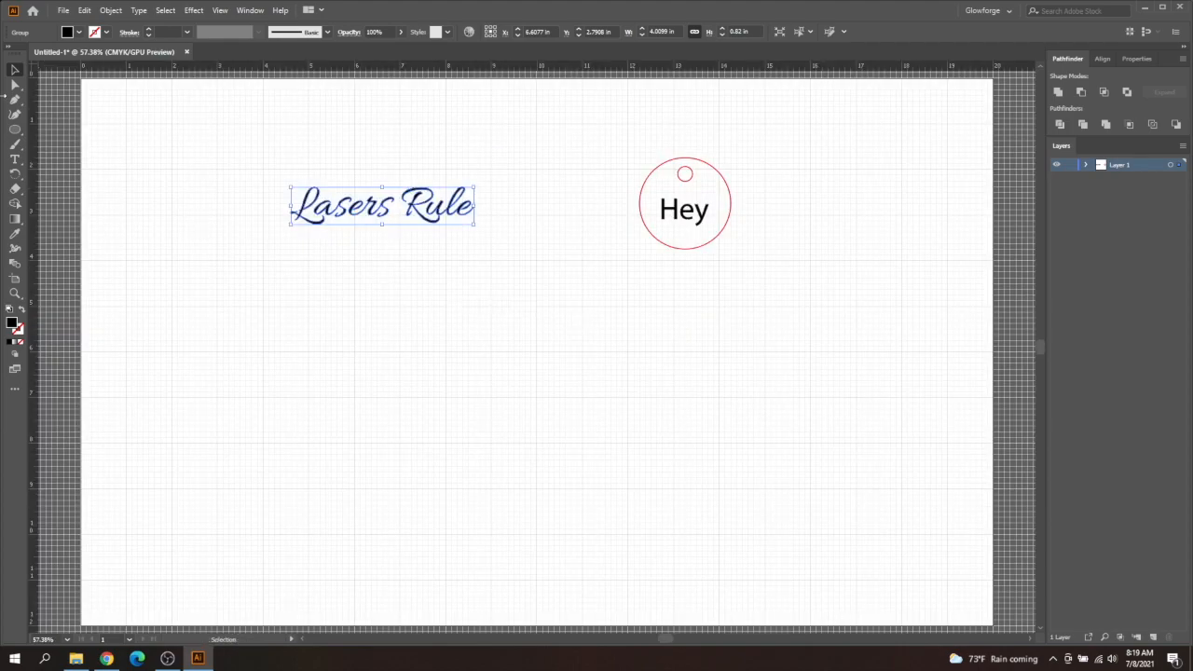
pyautogui.click(207, 207)
pyautogui.moveTo(270, 184); pyautogui.dragTo(450, 251)
pyautogui.click(111, 10)
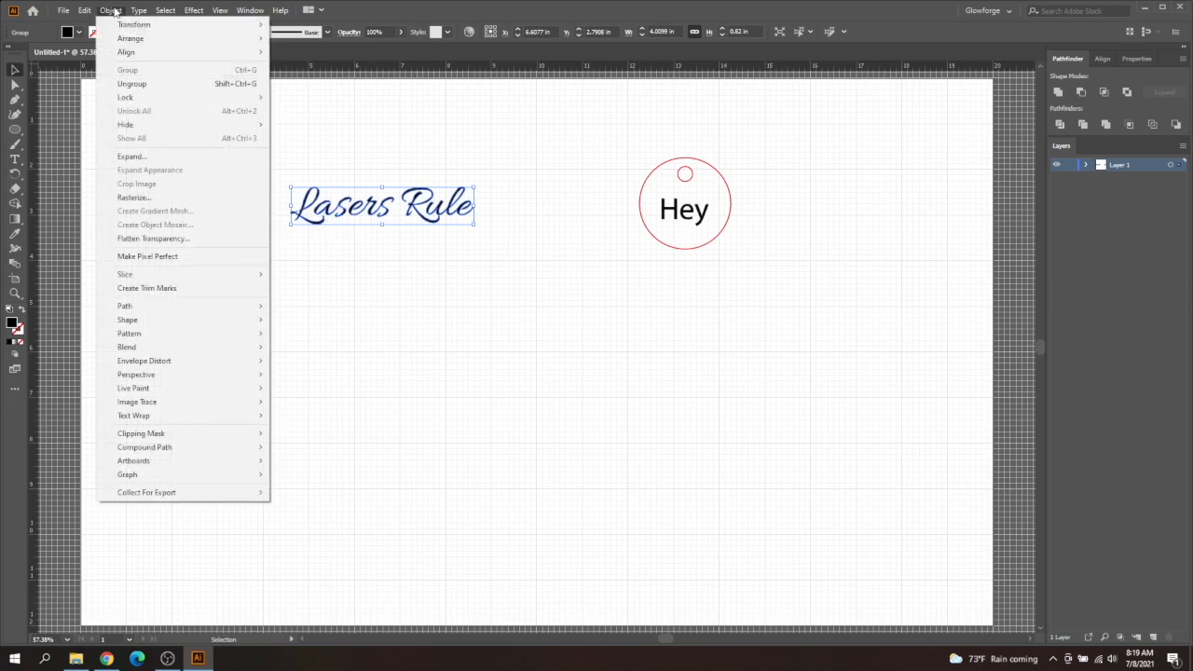
pyautogui.moveTo(167, 307)
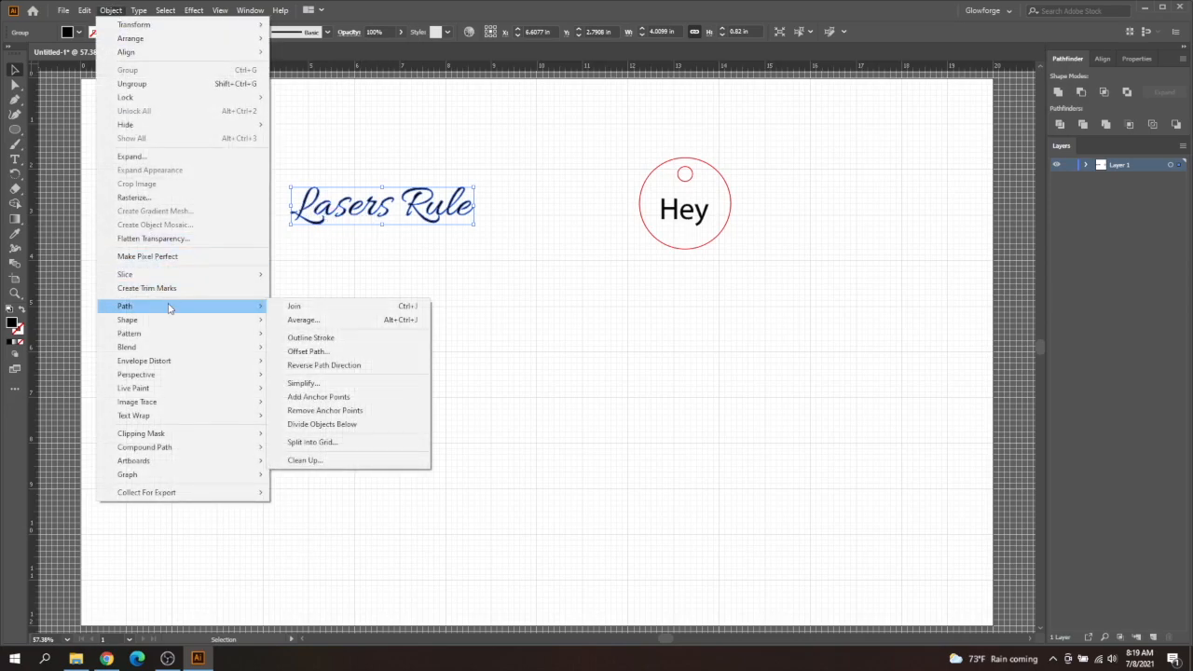
pyautogui.click(310, 353)
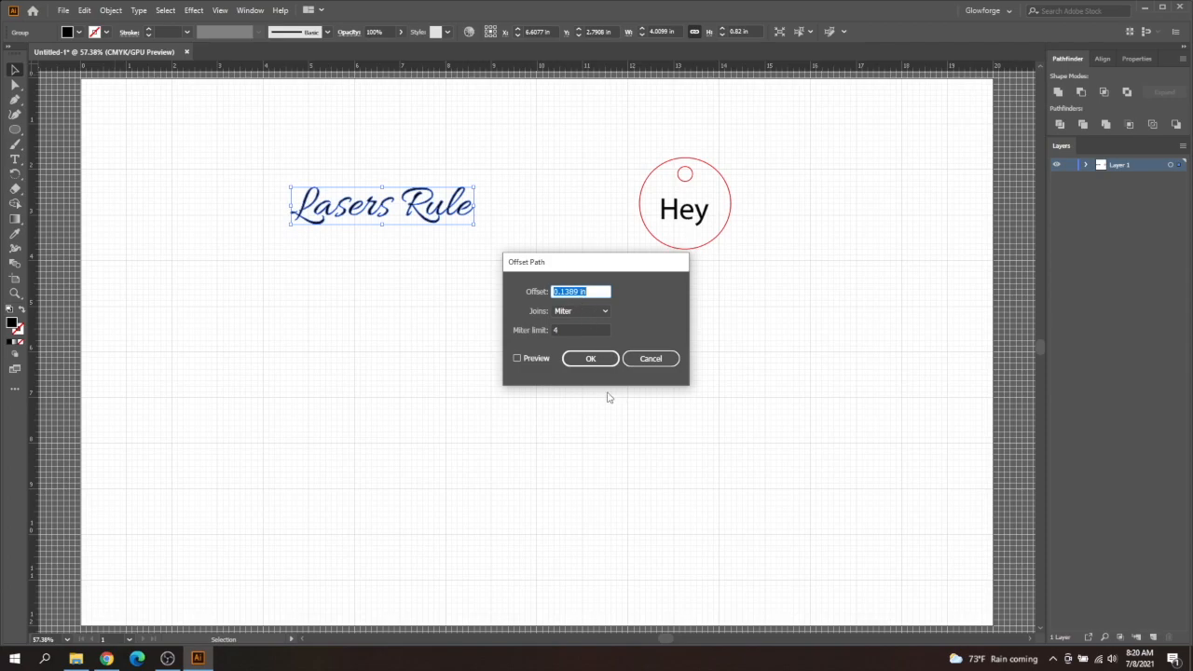
pyautogui.click(599, 365)
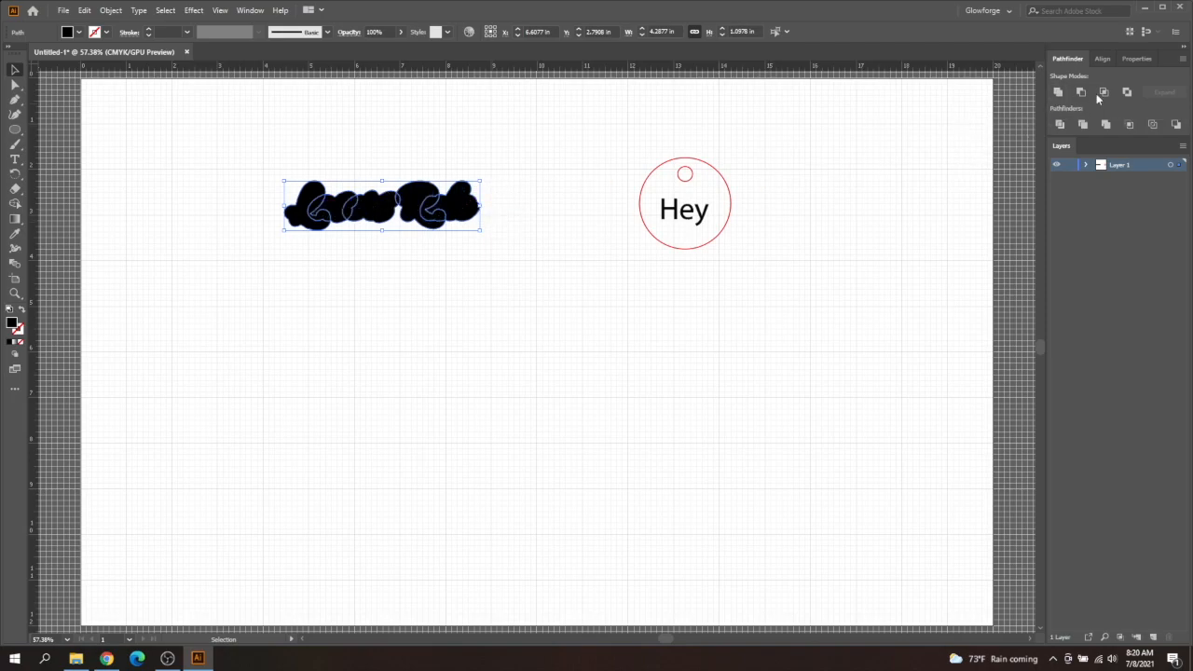
pyautogui.click(1057, 92)
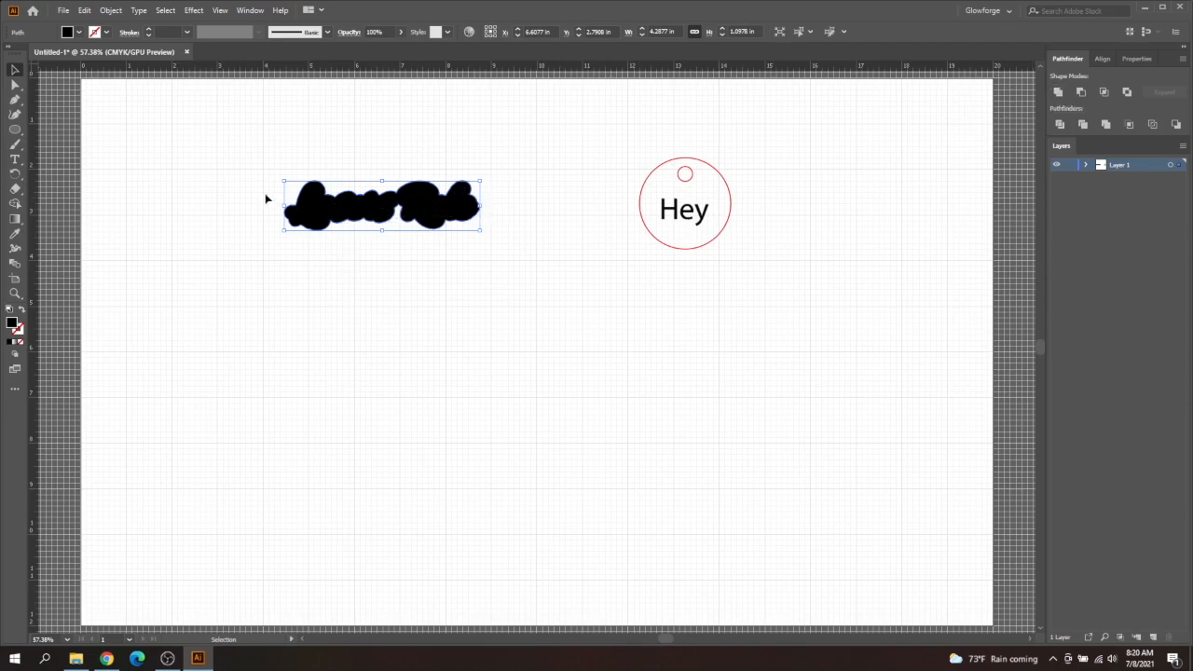
# - Give the united offset shape around the lettering a red stroke and no fill
pyautogui.click(106, 32)
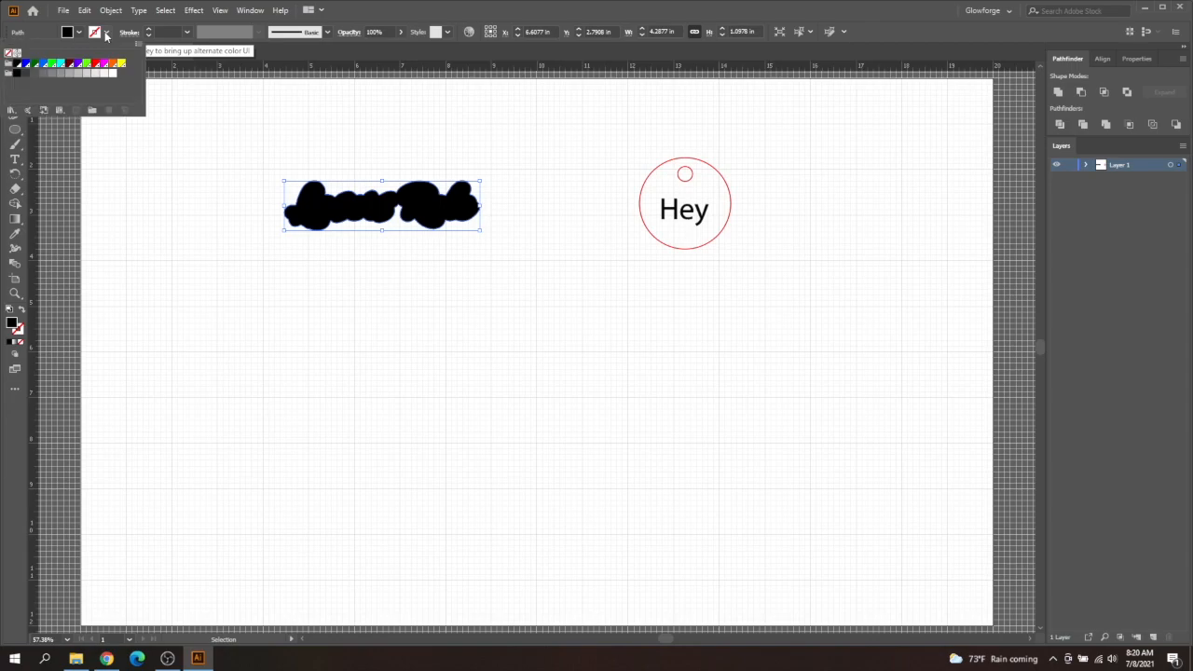
pyautogui.click(96, 64)
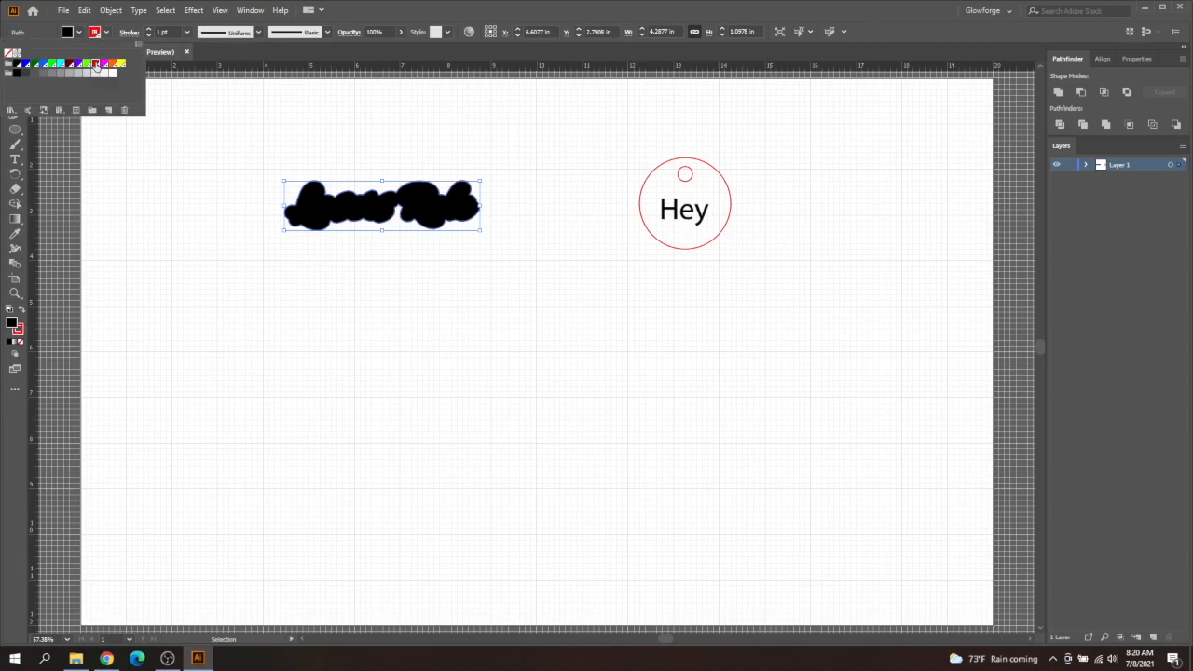
pyautogui.click(11, 55)
pyautogui.click(333, 290)
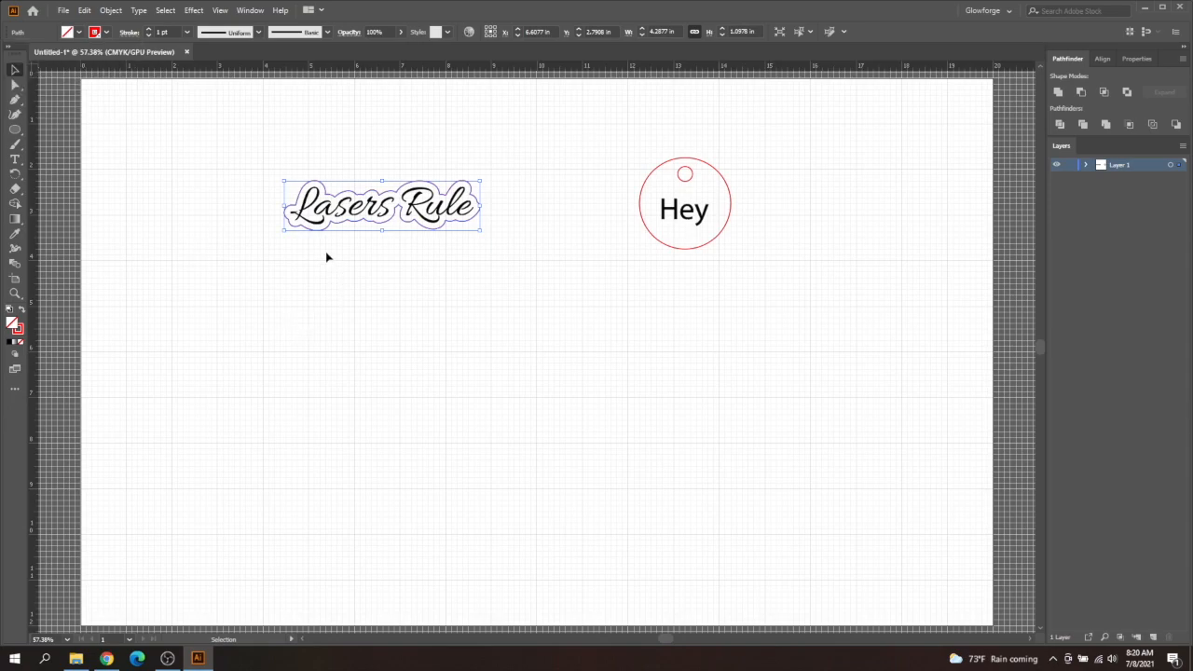
pyautogui.click(326, 256)
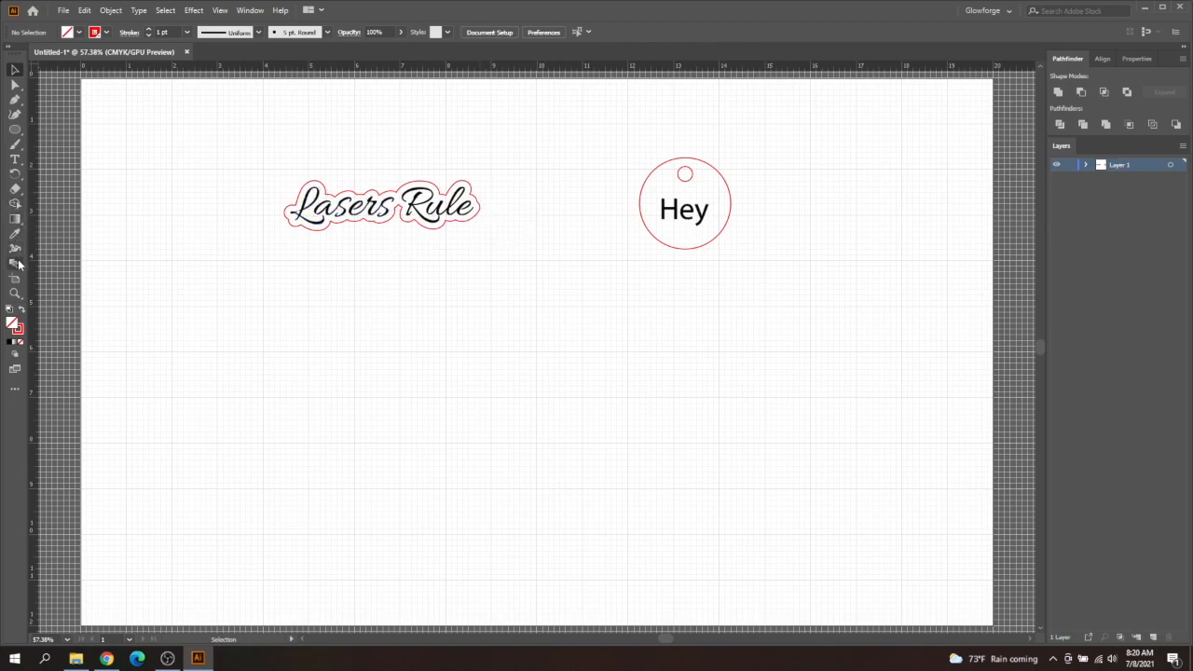
# - Lower and smooth the sharp notch in the red outline's lower edge between the two words with the Curvature tool
pyautogui.click(16, 293)
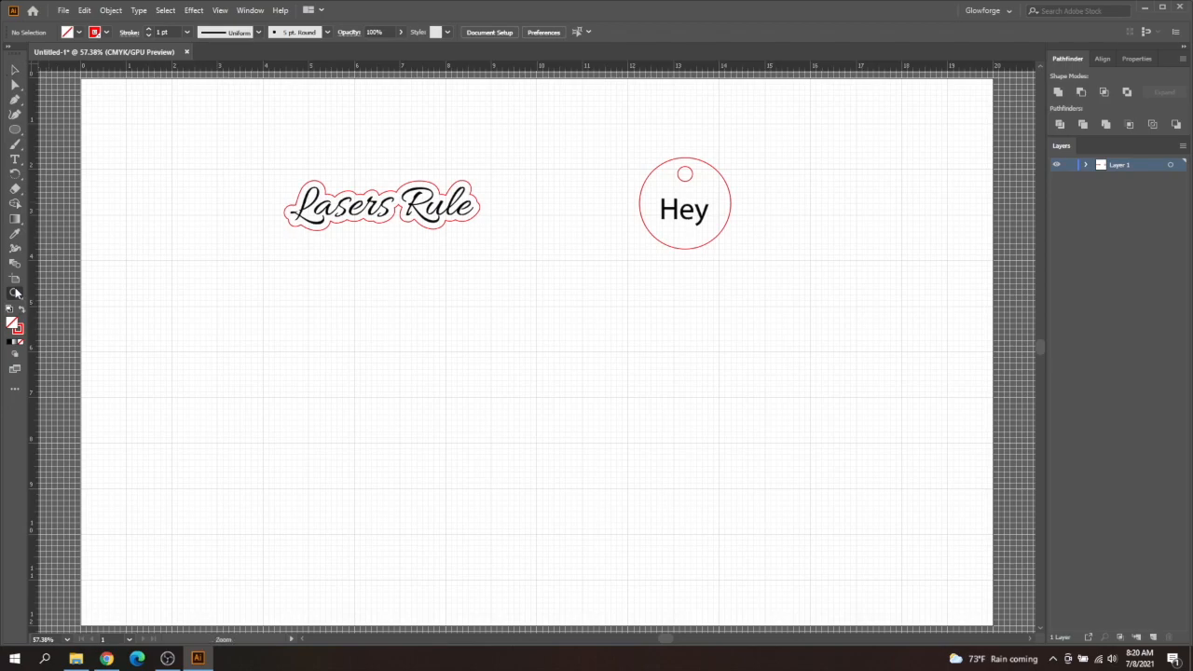
pyautogui.click(397, 222)
pyautogui.click(516, 363)
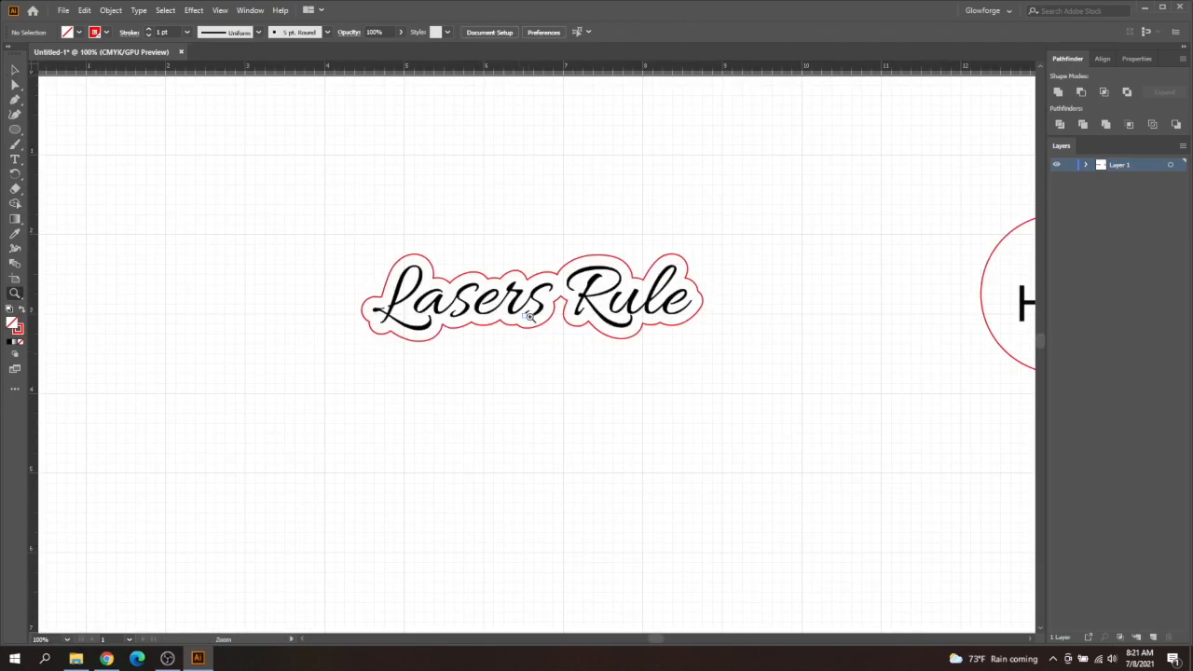
pyautogui.click(550, 316)
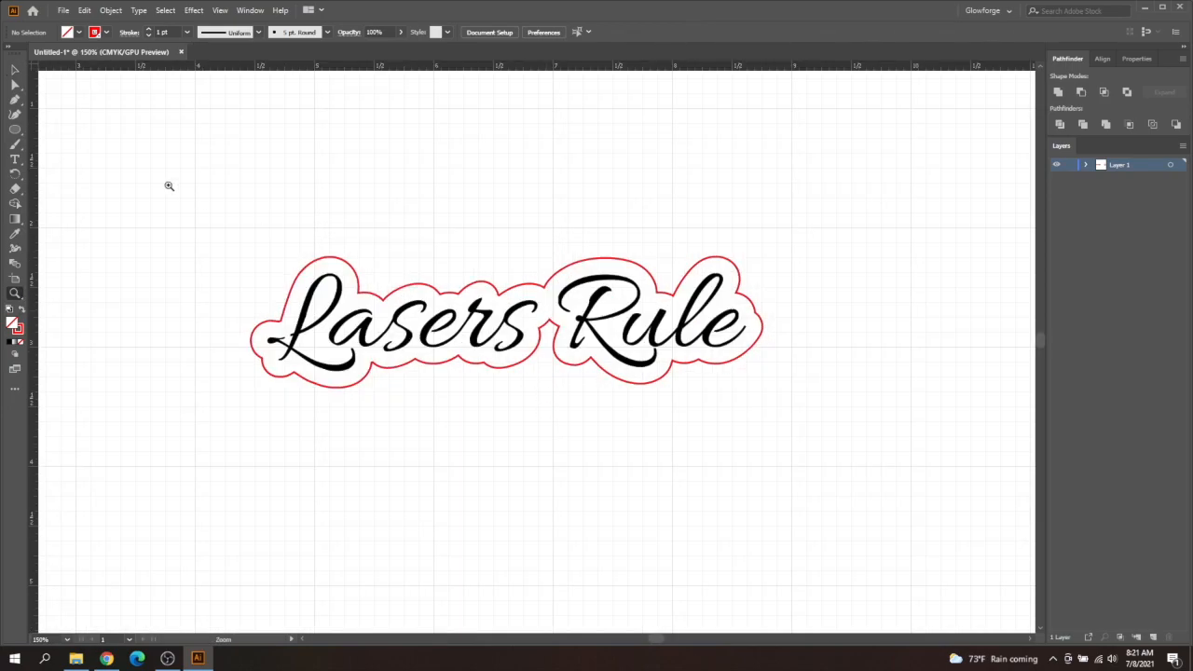
pyautogui.click(15, 70)
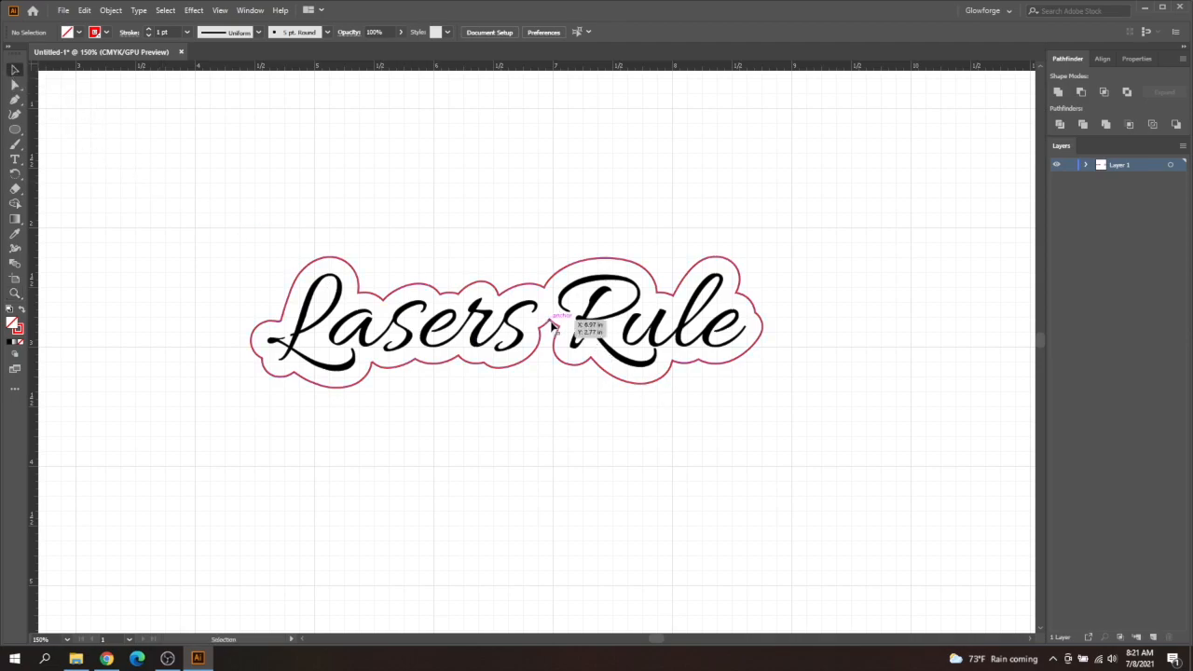
pyautogui.click(15, 114)
pyautogui.click(551, 322)
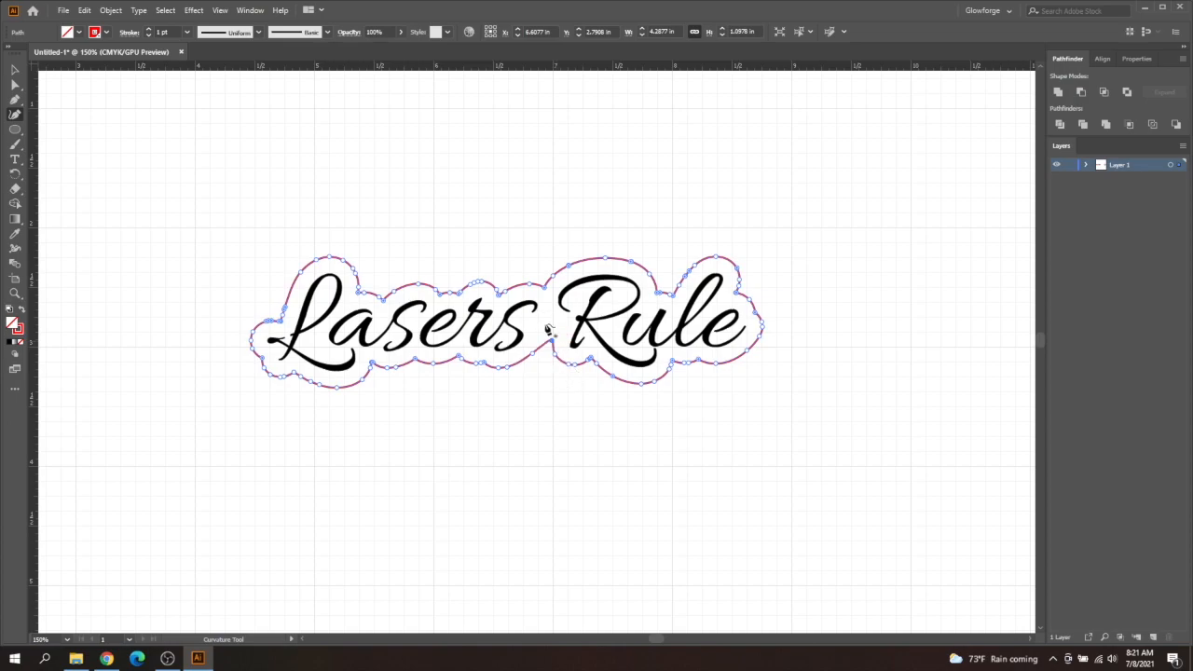
pyautogui.press('ctrl')
pyautogui.click(15, 69)
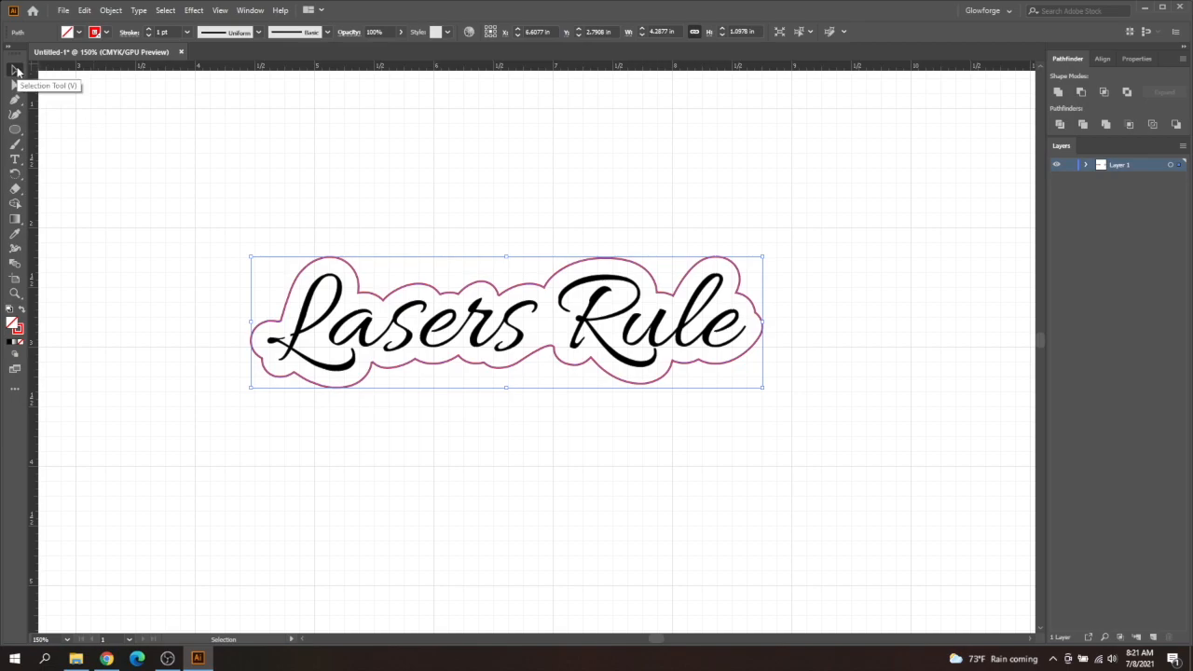
pyautogui.click(424, 393)
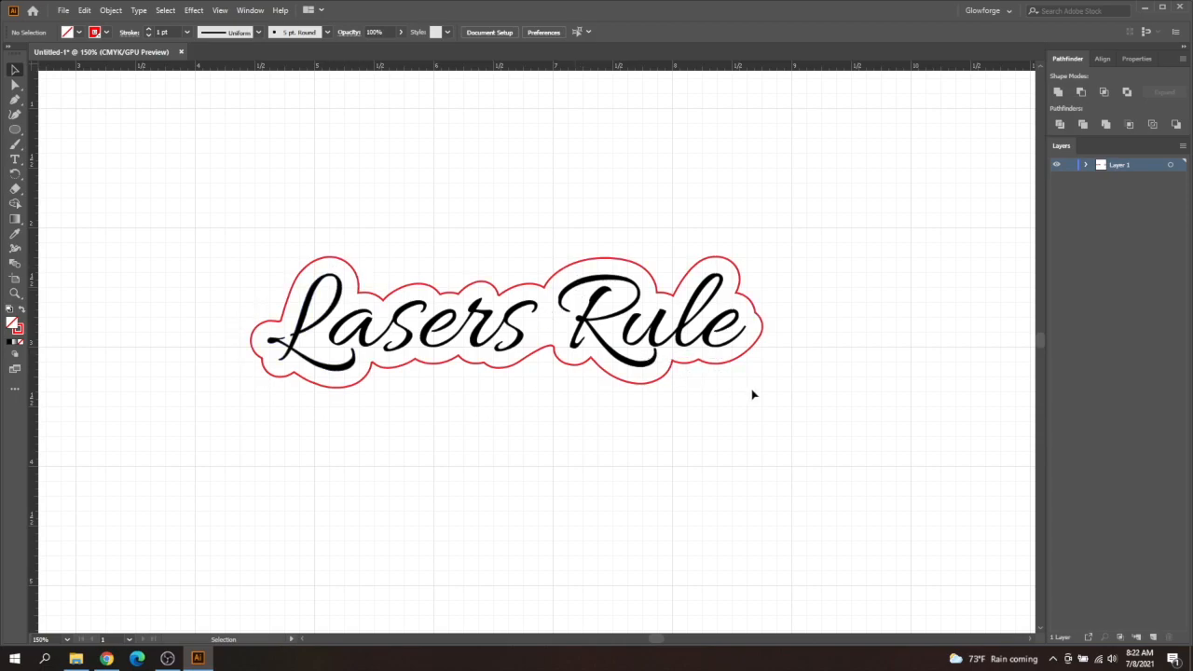
# - Draw a circle about 0.2 in wide to the upper left of the lettering with the Ellipse tool
pyautogui.click(14, 130)
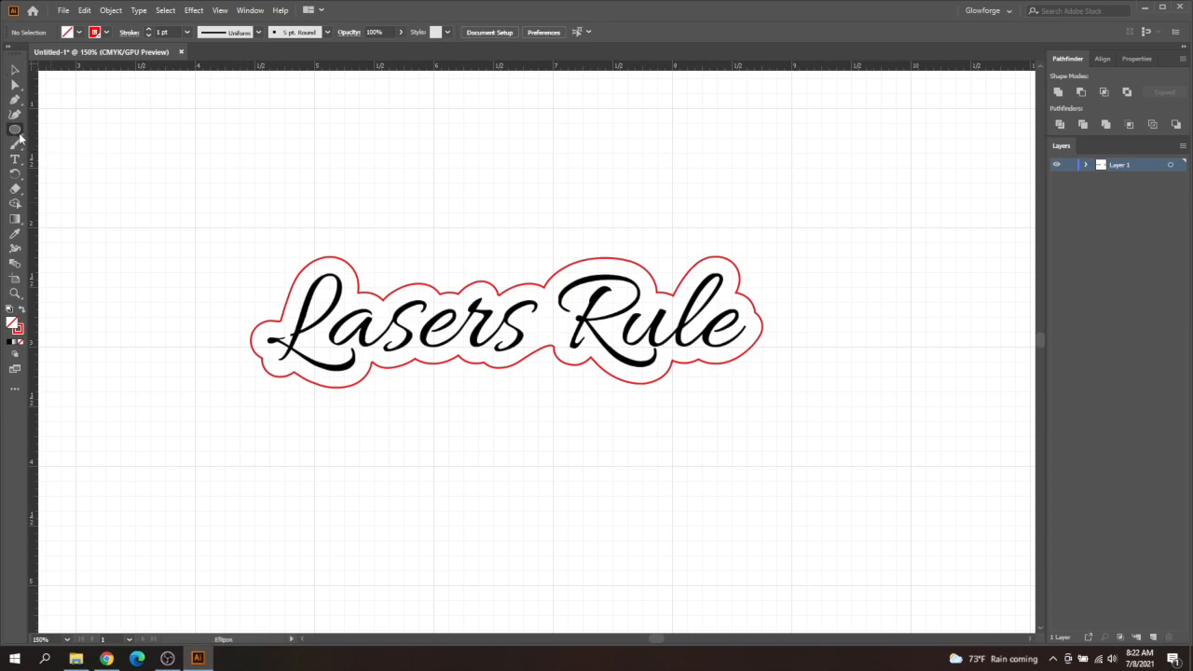
pyautogui.rightClick(19, 132)
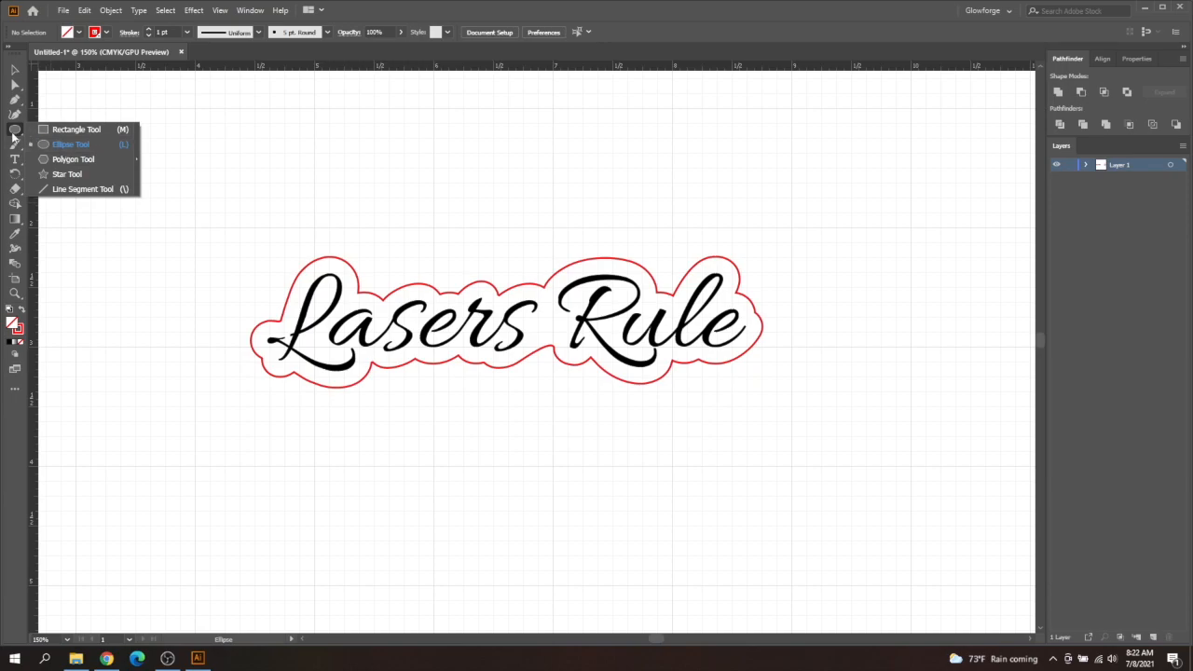
pyautogui.click(47, 132)
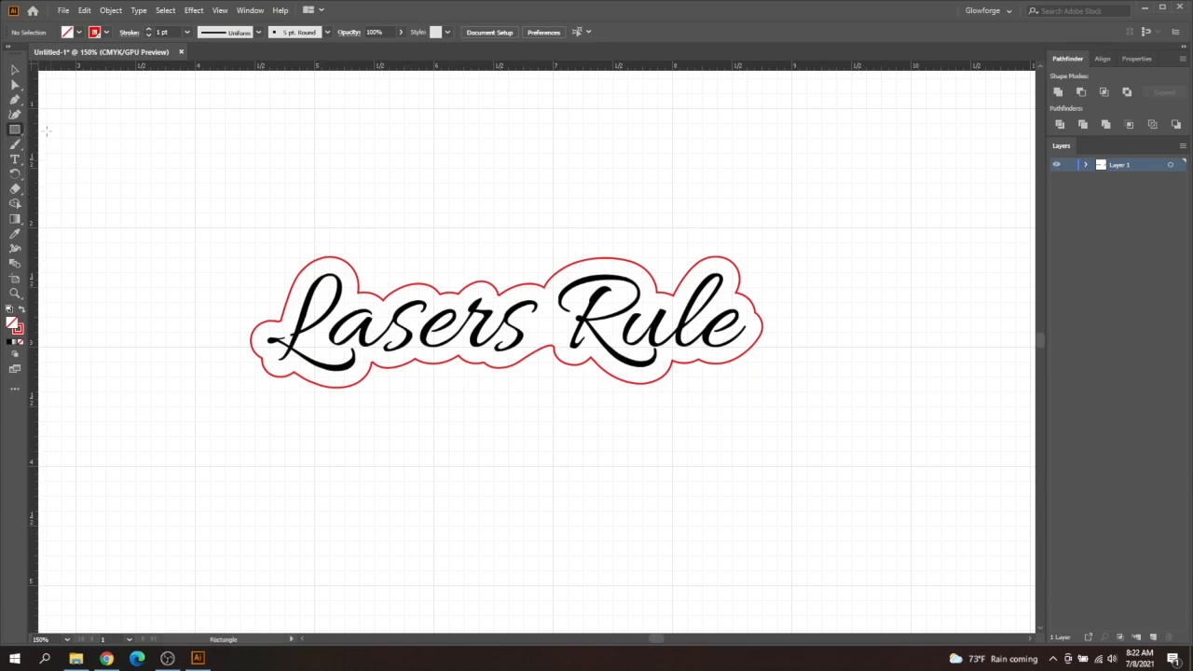
pyautogui.click(21, 137)
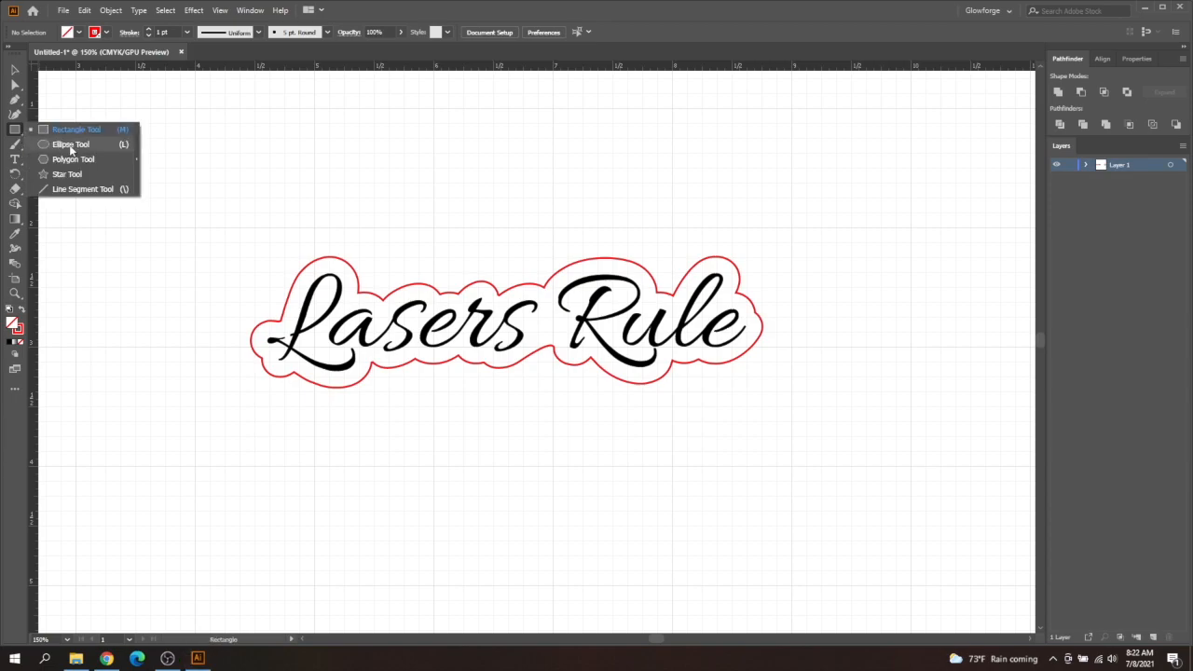
pyautogui.click(71, 146)
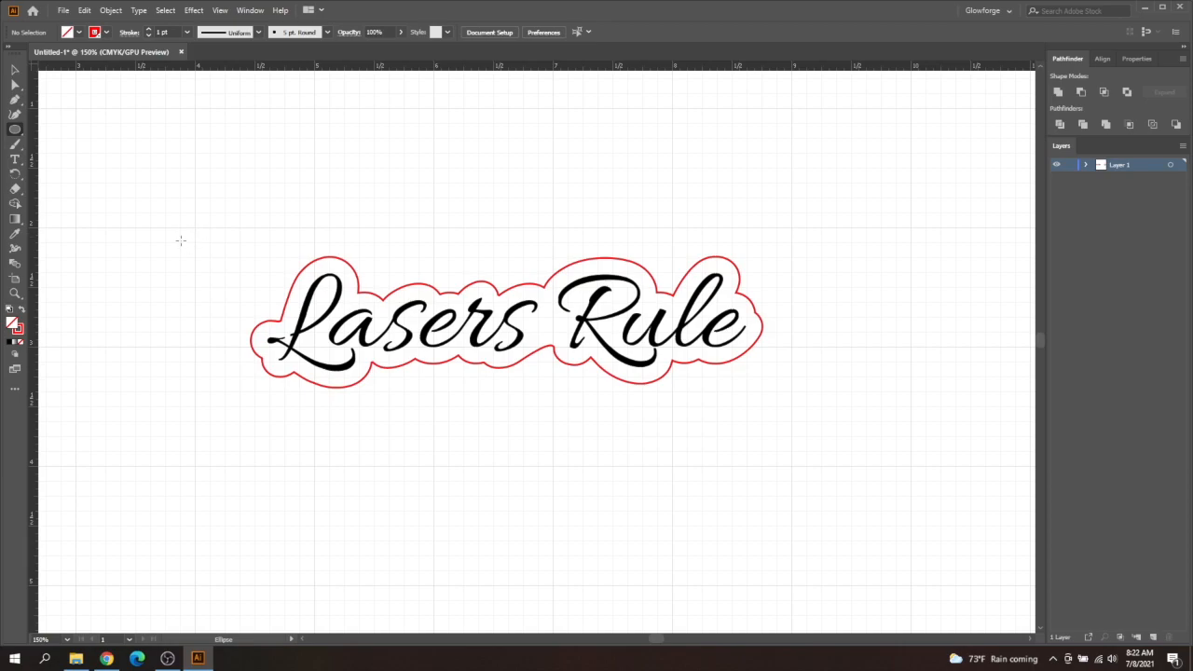
pyautogui.moveTo(178, 234); pyautogui.dragTo(203, 245)
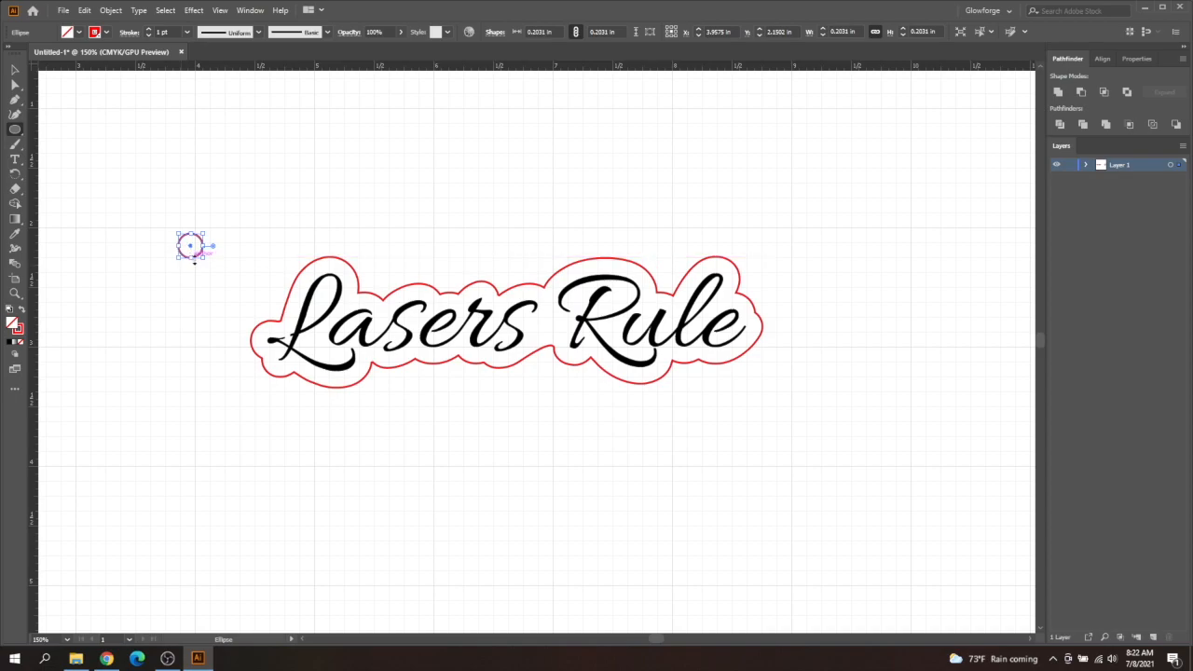
# - Create a circle with exact dimensions of 0.2 in width and 0.2 in height above the letter L
pyautogui.press('v')
pyautogui.click(271, 166)
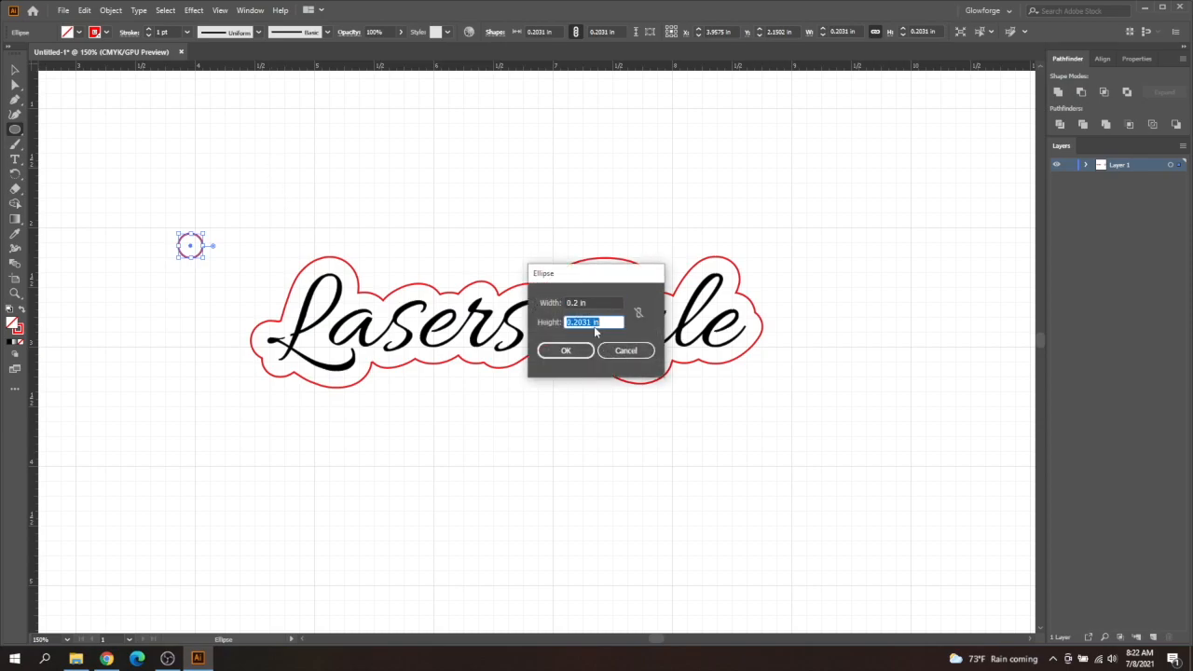
pyautogui.write('0.2')
pyautogui.press('Return')
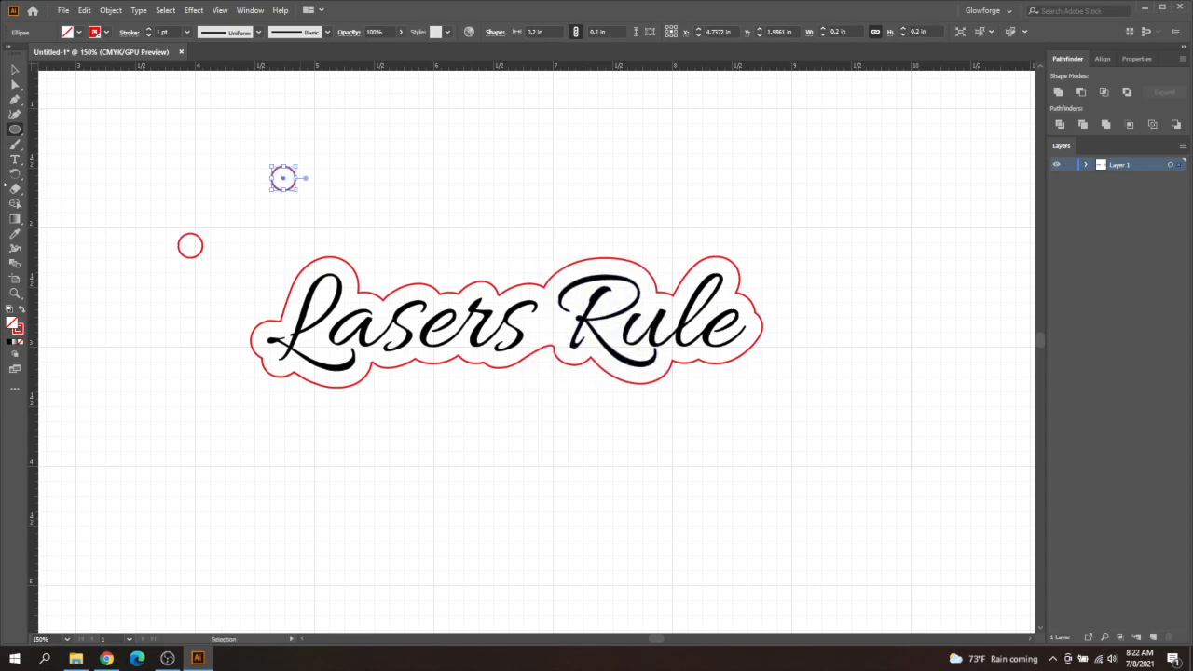
# - Delete the freehand-drawn circle, leaving the exact 0.2 in circle in place
pyautogui.click(15, 71)
pyautogui.click(192, 241)
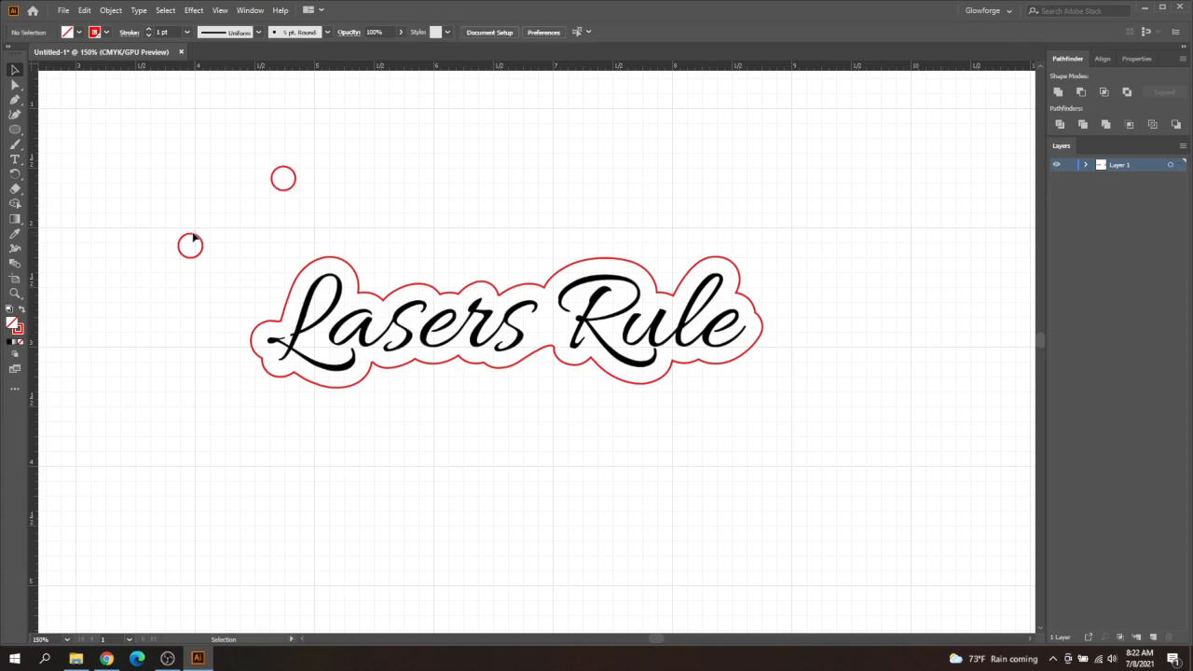
pyautogui.click(192, 242)
pyautogui.press('Delete')
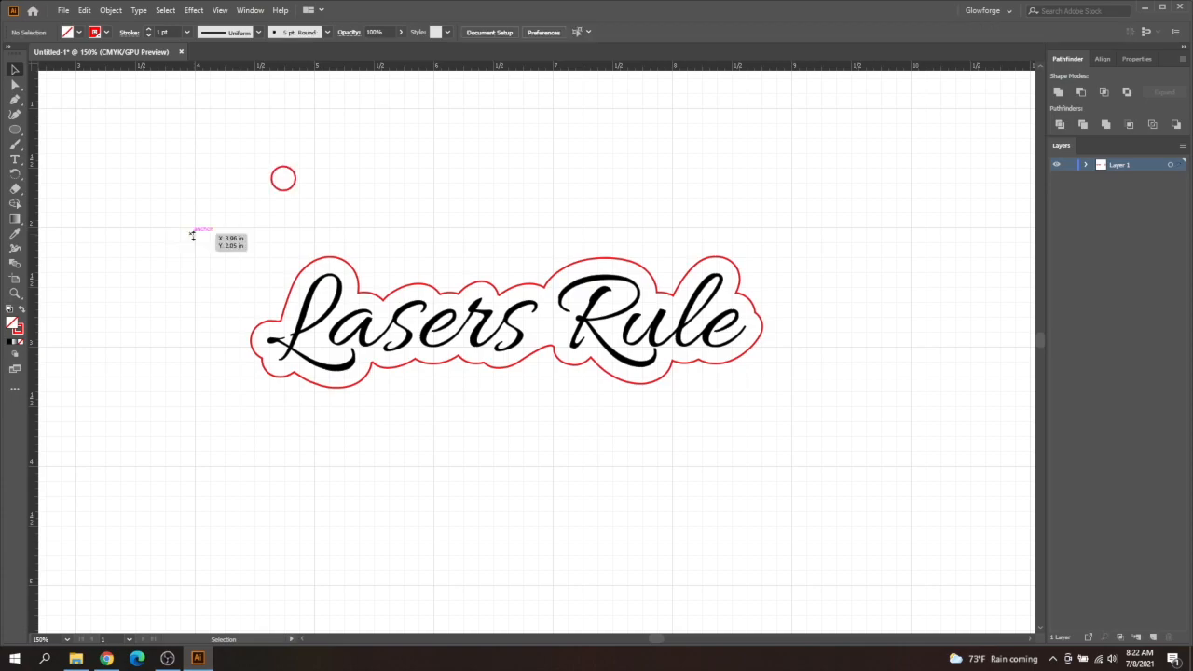
# - Move the 0.2 in circle beside the upper left of the L and draw a circle about 0.58 in wide around it
pyautogui.moveTo(285, 189); pyautogui.dragTo(266, 304)
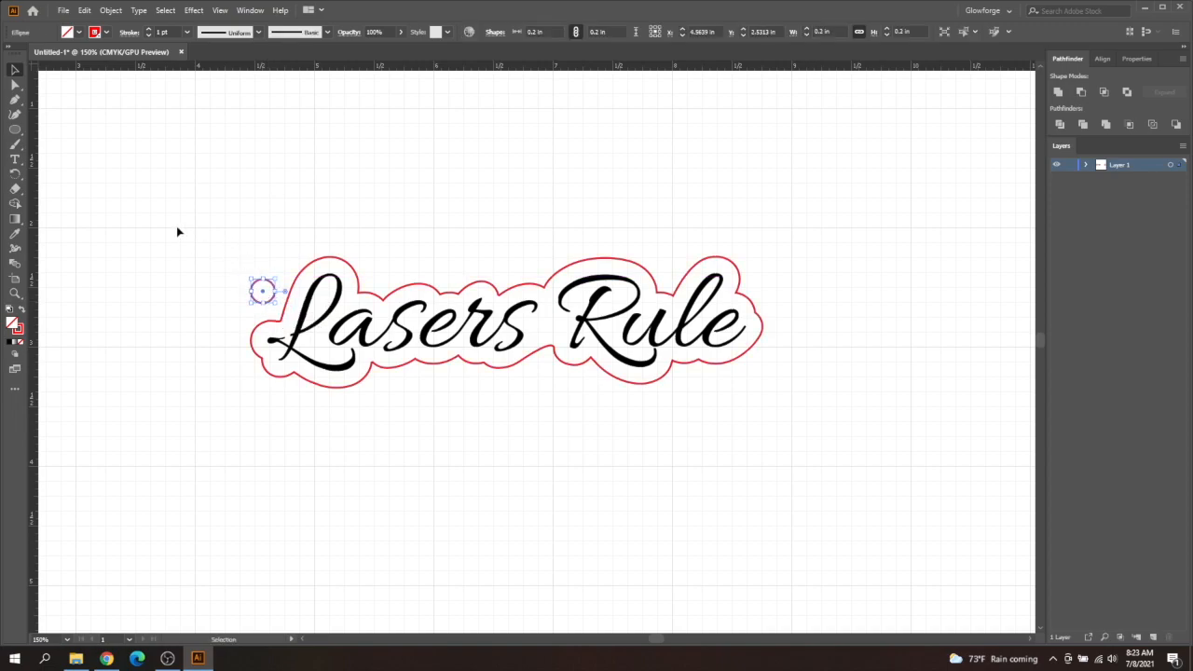
pyautogui.moveTo(15, 130); pyautogui.dragTo(51, 151)
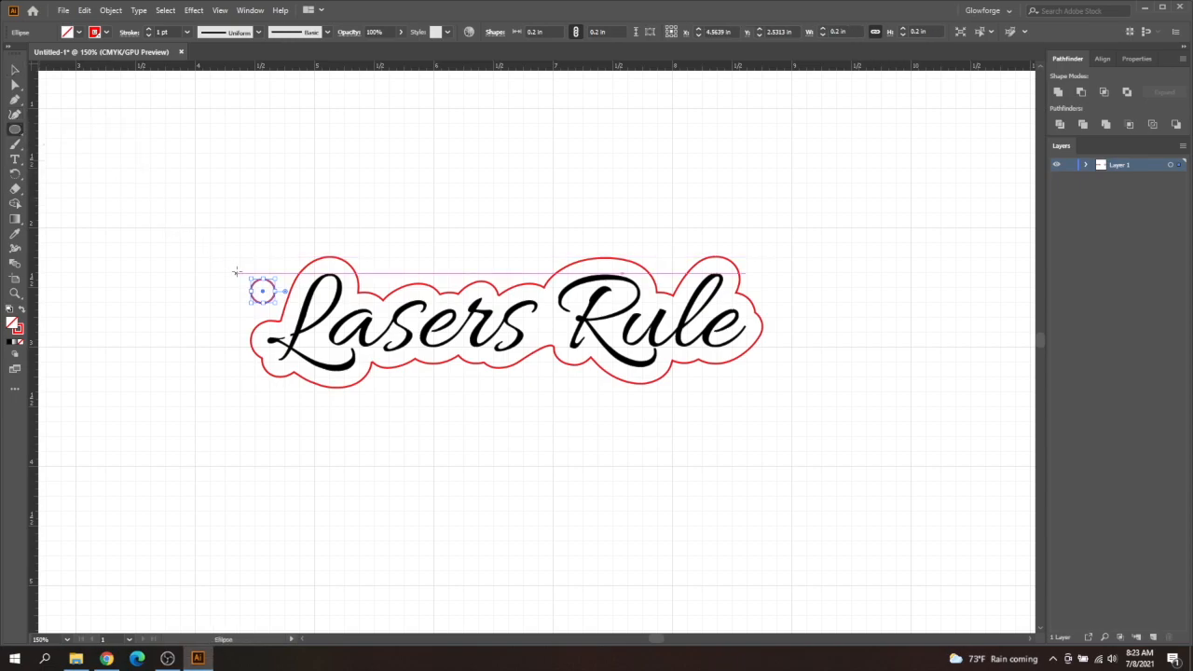
pyautogui.moveTo(220, 266); pyautogui.dragTo(289, 320)
pyautogui.press('v')
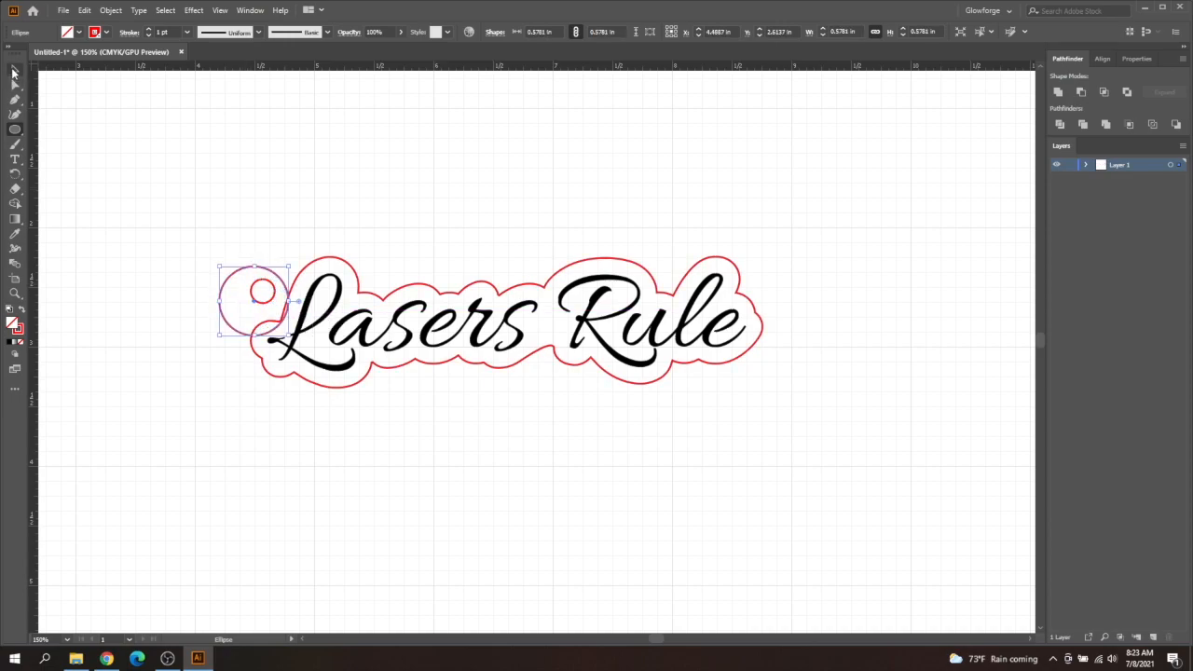
# - Shift the large circle so it overlaps the red outline beside the L, and position the small circle inside it as the hole
pyautogui.moveTo(224, 293); pyautogui.dragTo(277, 305)
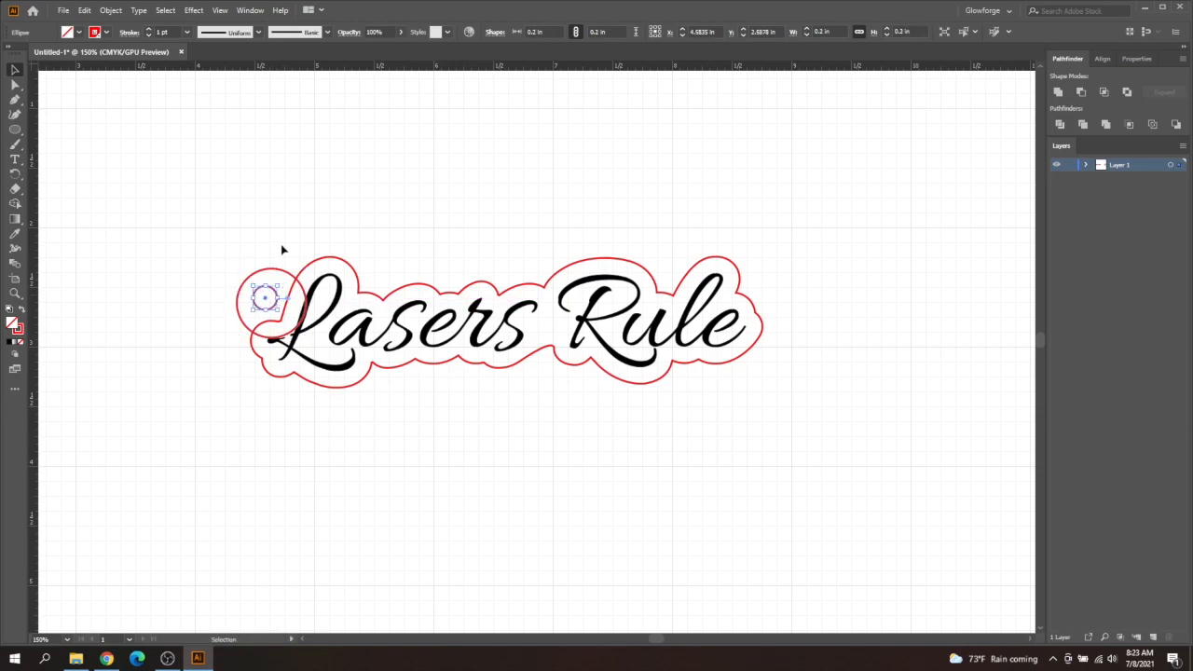
pyautogui.press('Right')
pyautogui.press('Down')
pyautogui.click(302, 237)
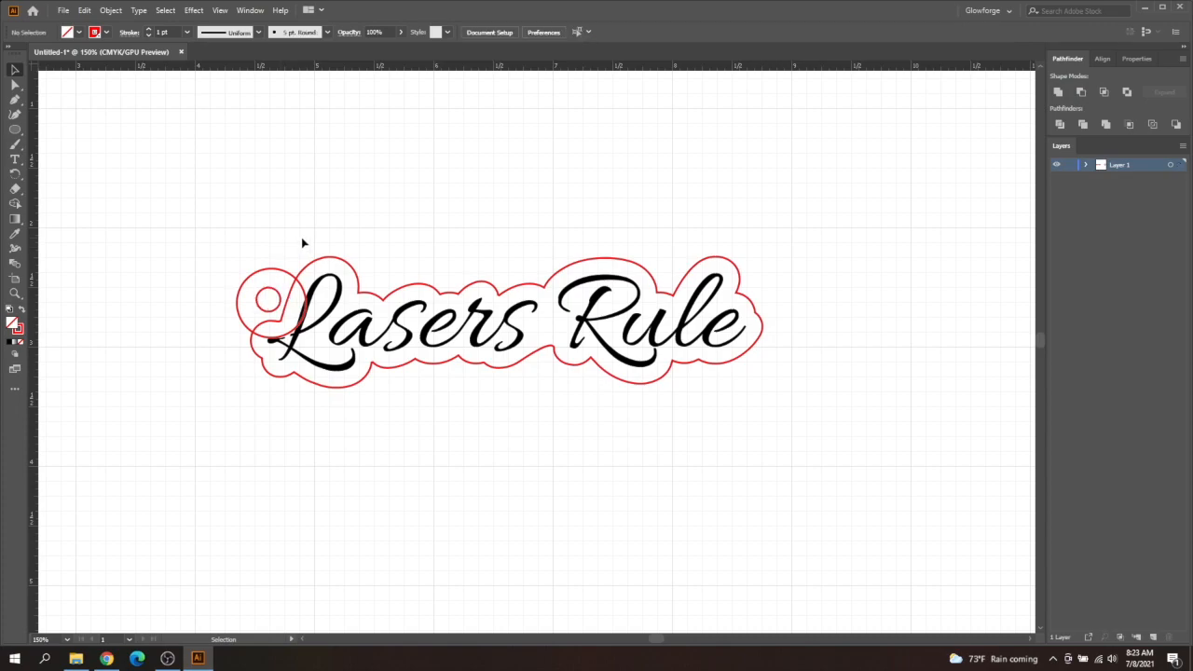
# - Ungroup the lettering from the red outline
pyautogui.click(321, 266)
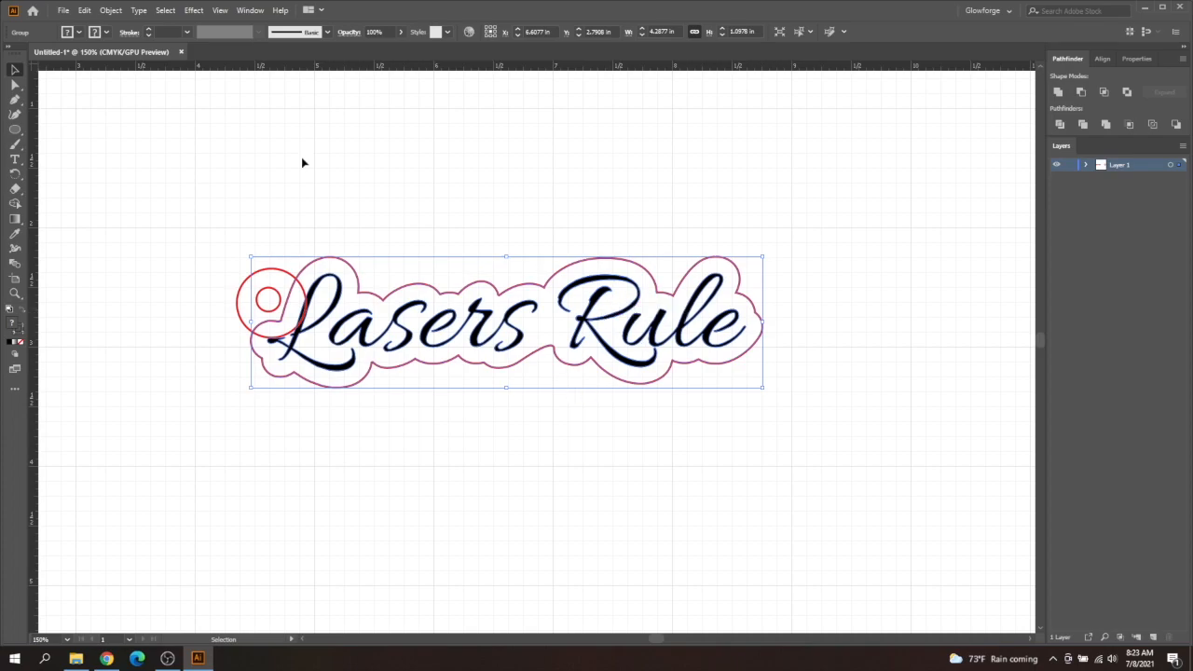
pyautogui.click(111, 11)
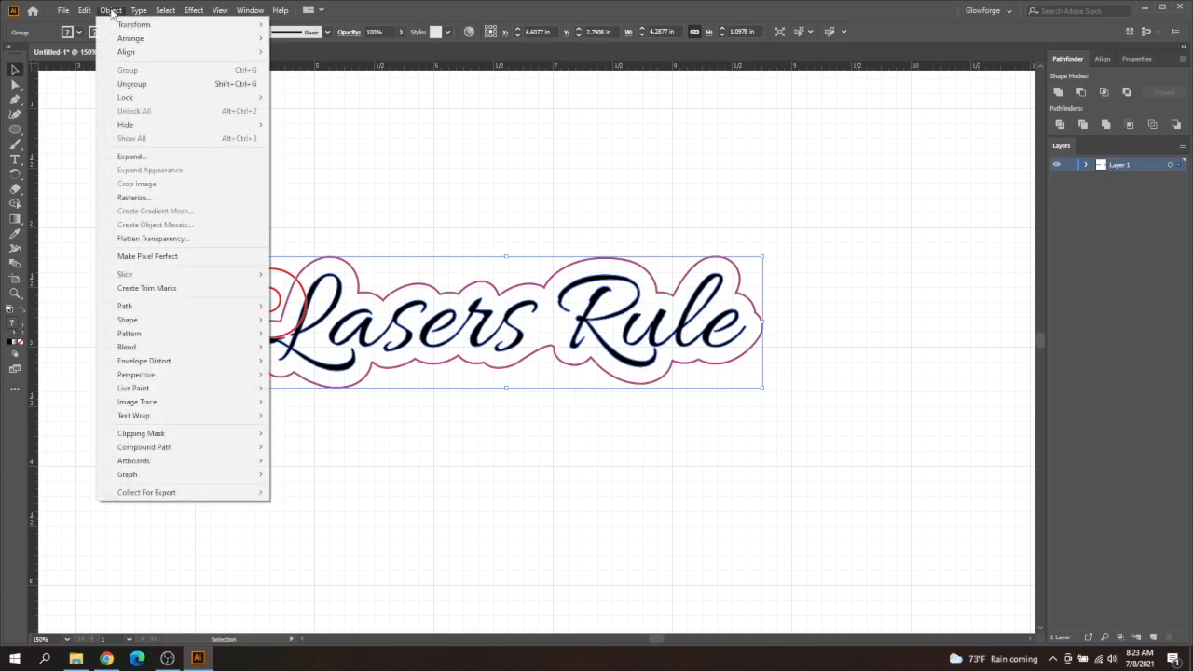
pyautogui.click(147, 84)
pyautogui.click(417, 219)
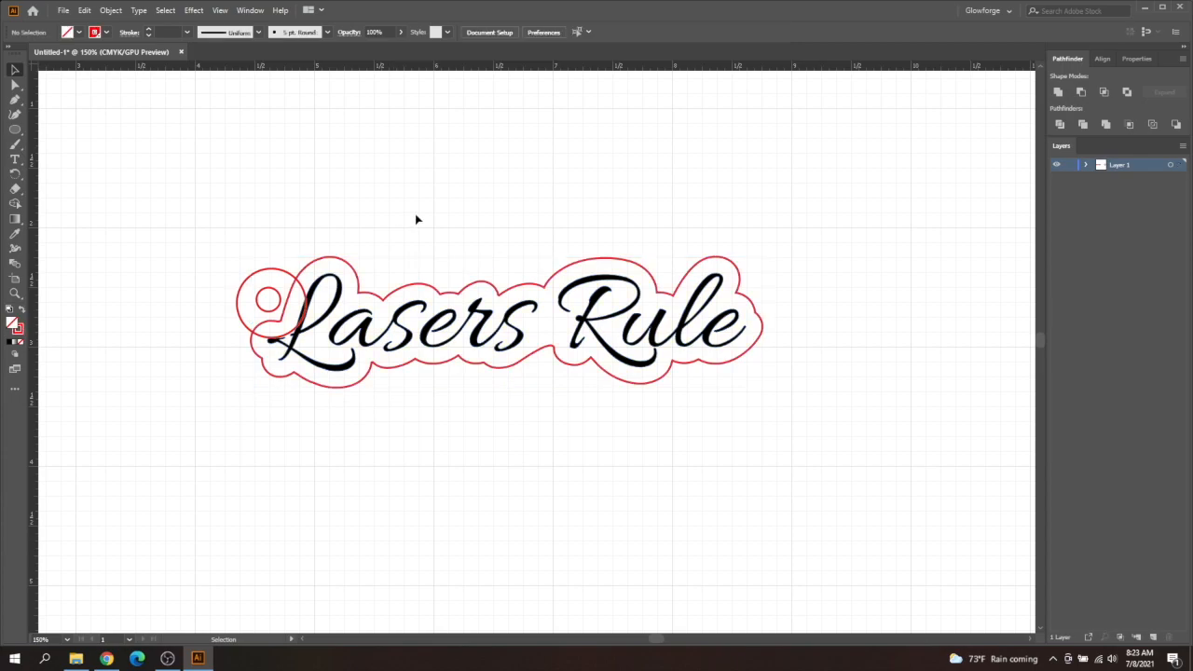
# - Merge the large circle with the red outline using the Pathfinder Unite operation, keeping the small hole separate
pyautogui.click(408, 295)
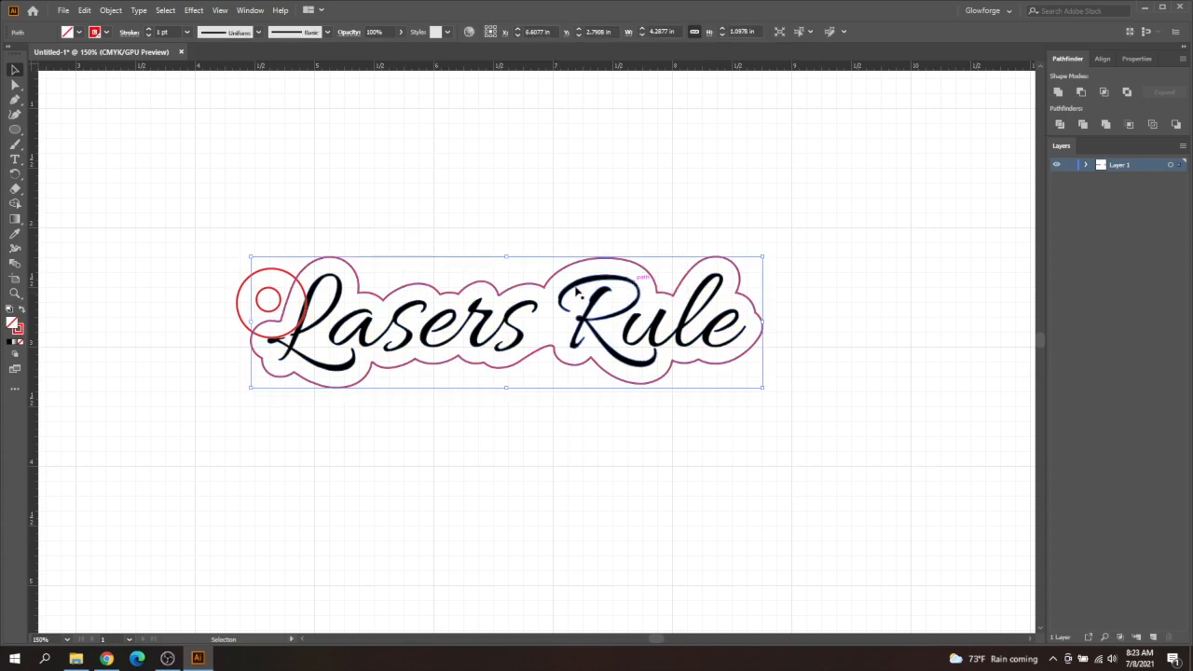
pyautogui.keyDown('shift'); pyautogui.click(291, 273); pyautogui.keyUp('shift')
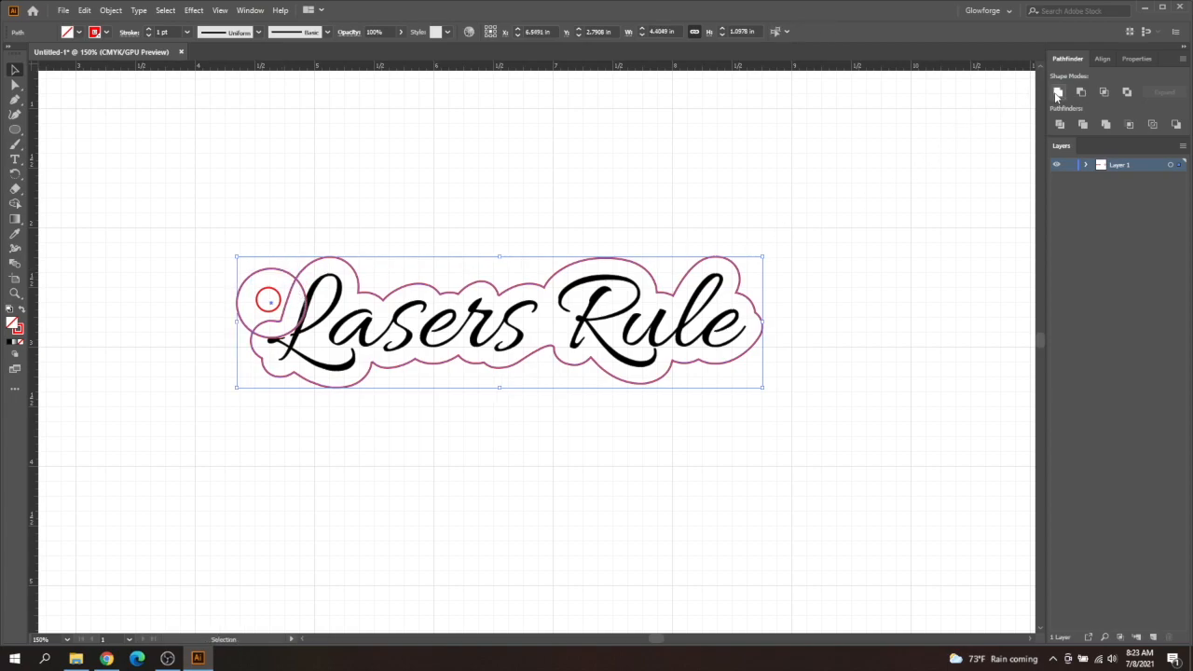
pyautogui.click(1058, 92)
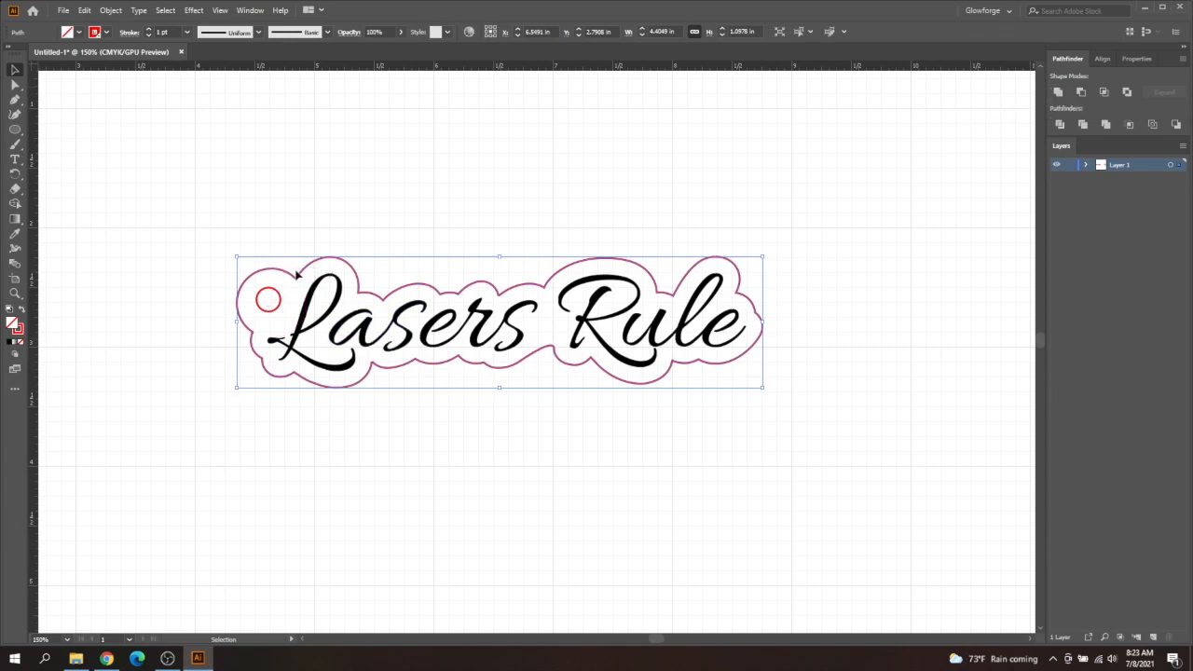
pyautogui.click(163, 269)
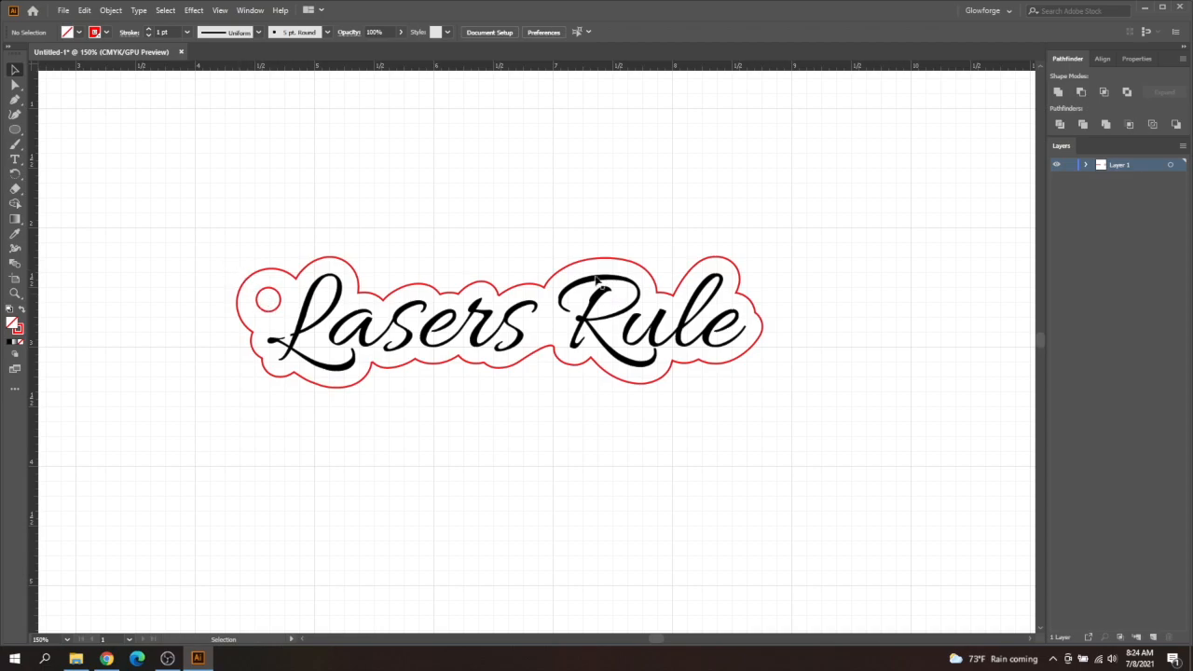
# - Fit the artboard in view and delete the round "Hey" tag with its hole
pyautogui.press('a')
pyautogui.hotkey('ctrl', '0')
pyautogui.moveTo(587, 153); pyautogui.dragTo(781, 298)
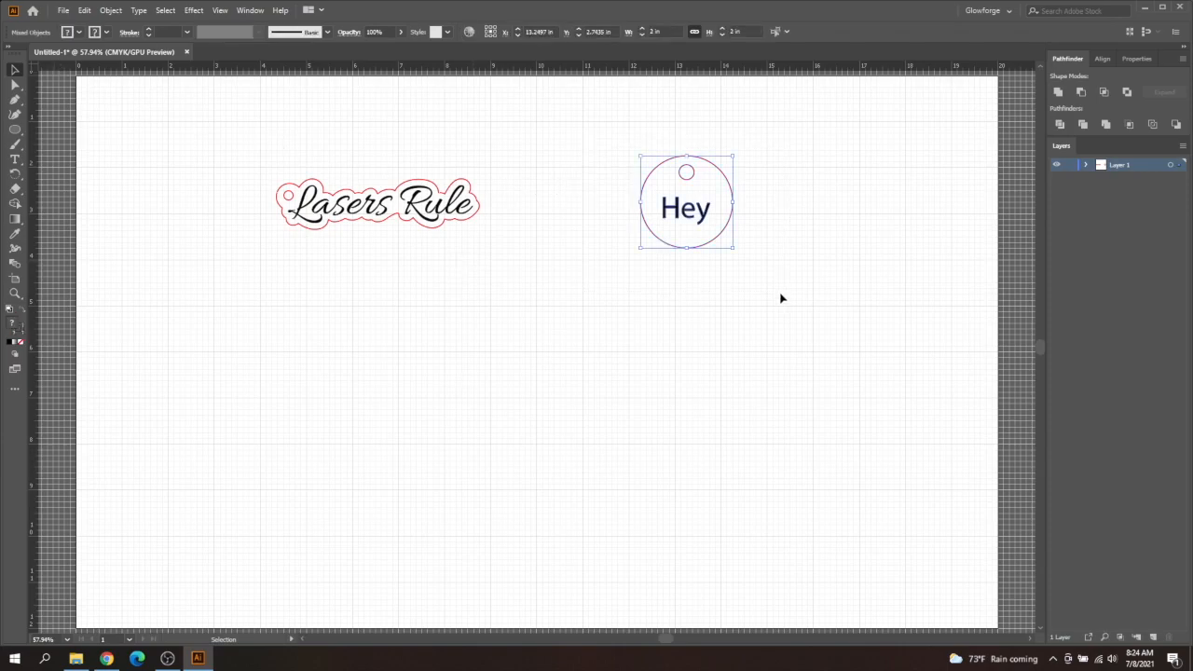
pyautogui.press('Delete')
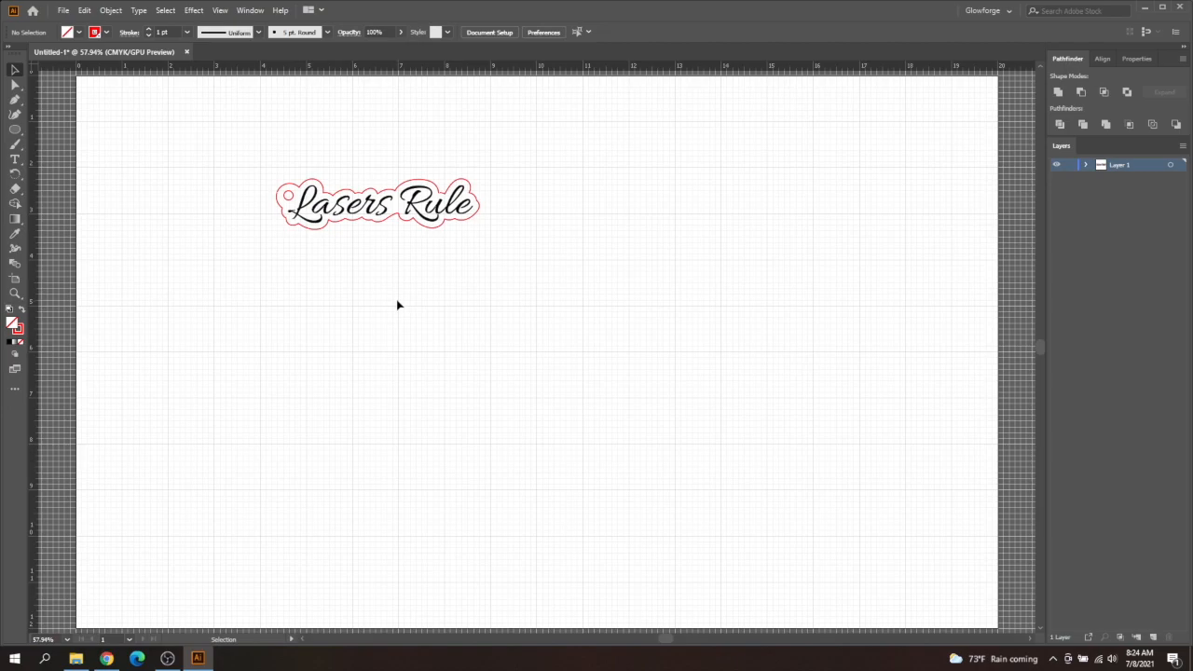
# - Switch to Chrome and browse the posts in the Fresh Start Custom's Free Custom Files Facebook group
pyautogui.click(106, 658)
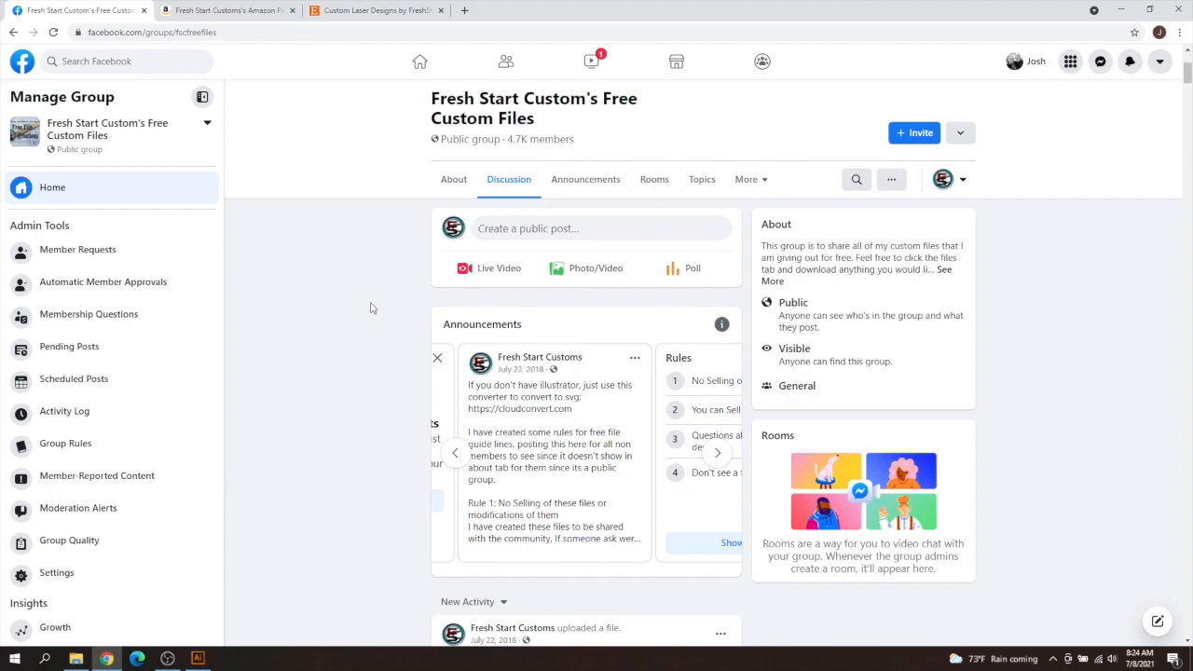
pyautogui.scroll(-5, 342, 388)
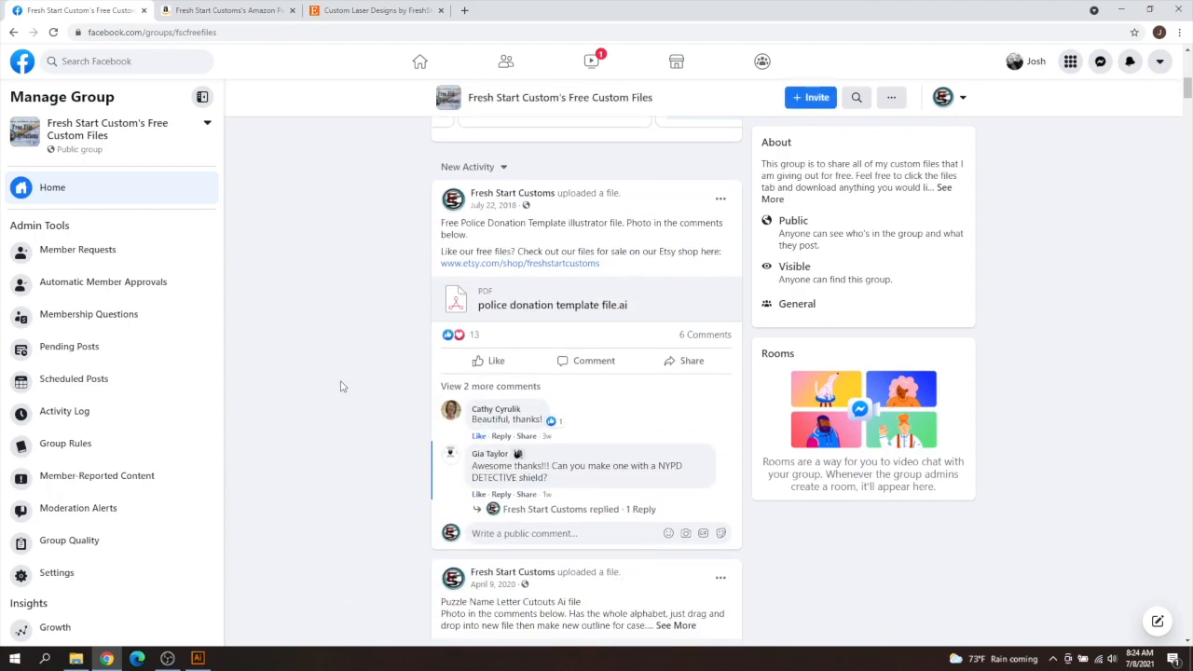
pyautogui.scroll(-3, 342, 386)
pyautogui.scroll(-4, 372, 379)
pyautogui.scroll(10, 362, 367)
pyautogui.scroll(8, 356, 354)
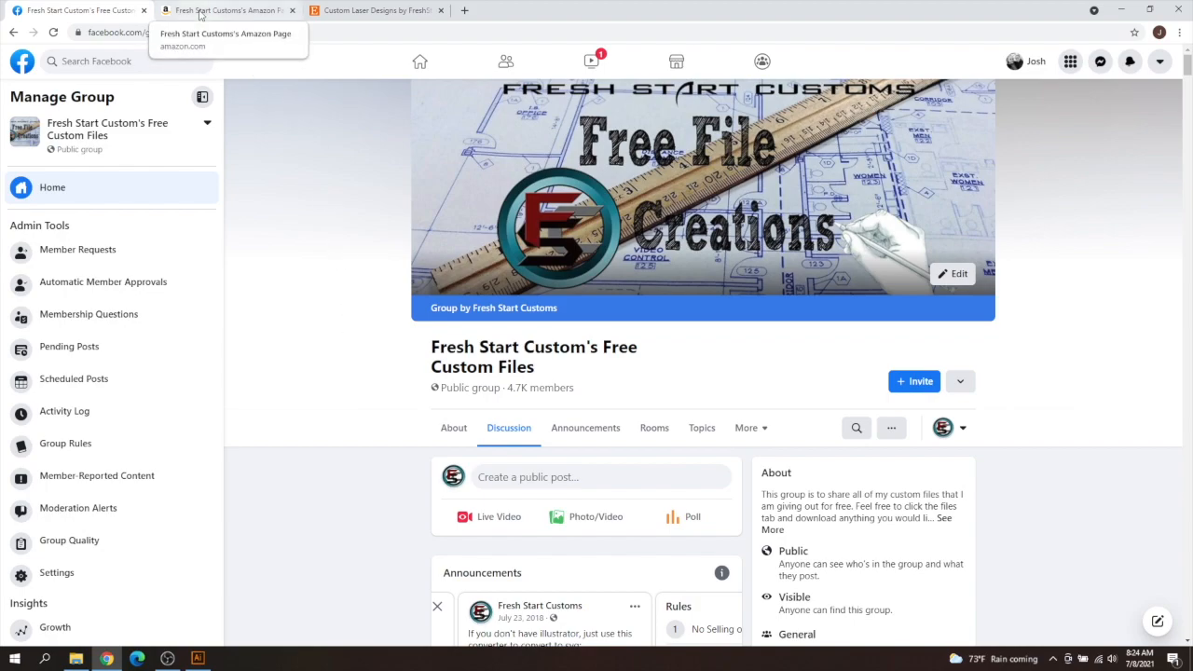
# - Browse the recommended products on the Fresh Start Customs Amazon page, and return to Illustrator
pyautogui.click(199, 12)
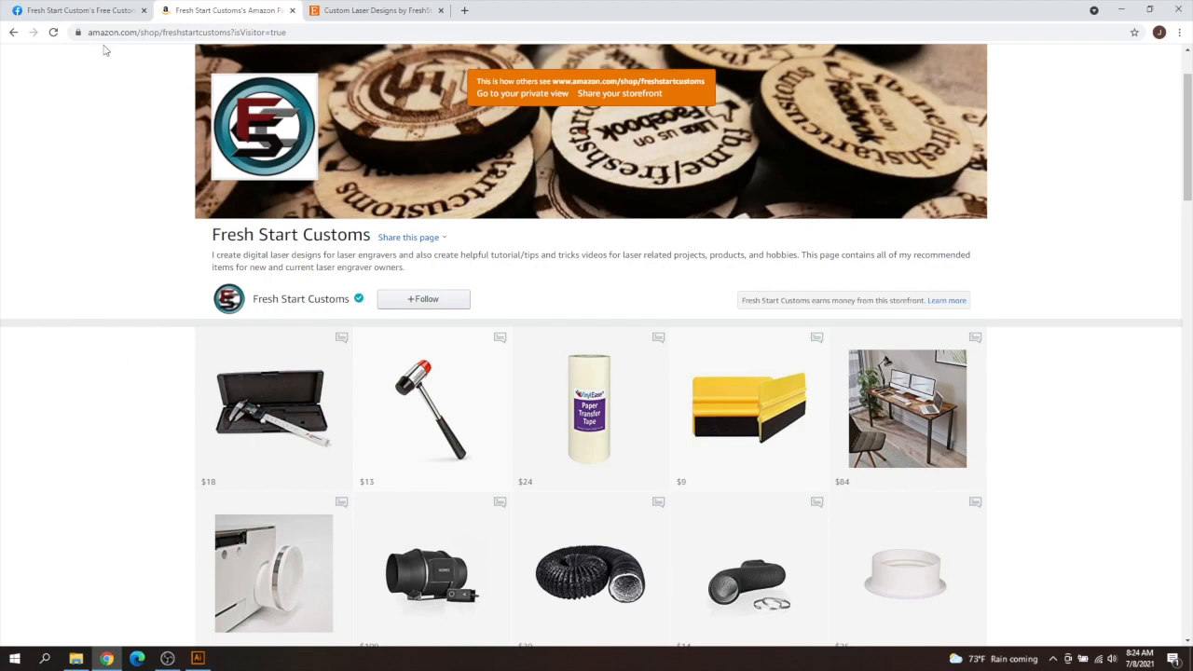
pyautogui.scroll(-6, 112, 331)
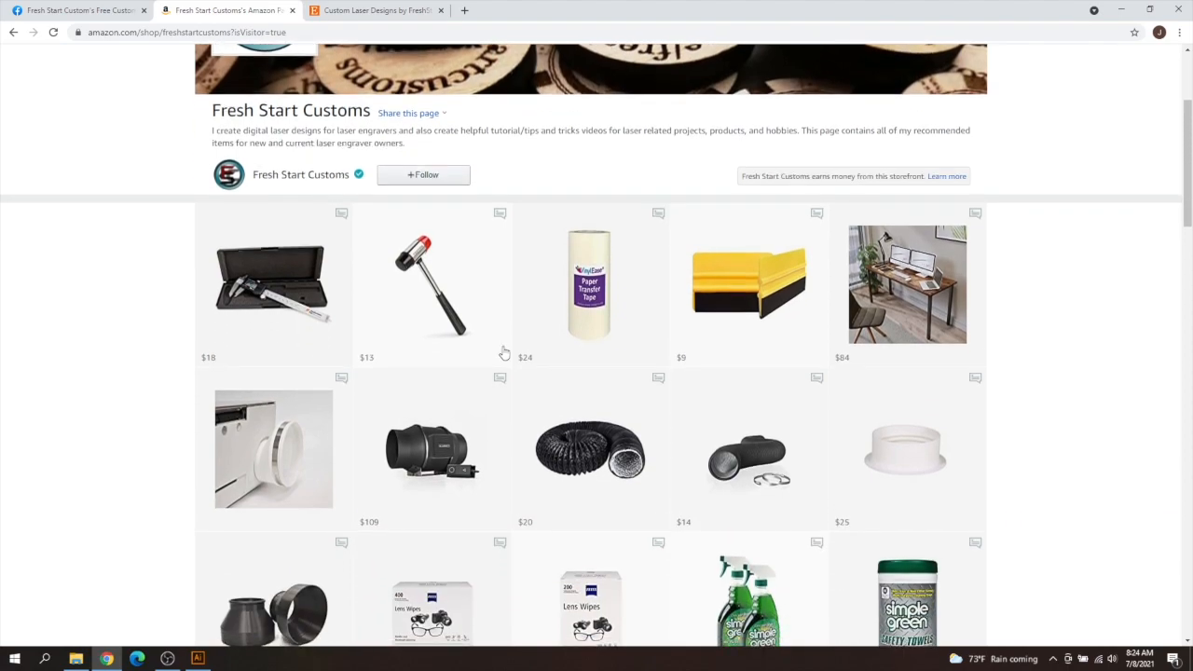
pyautogui.scroll(-5, 830, 326)
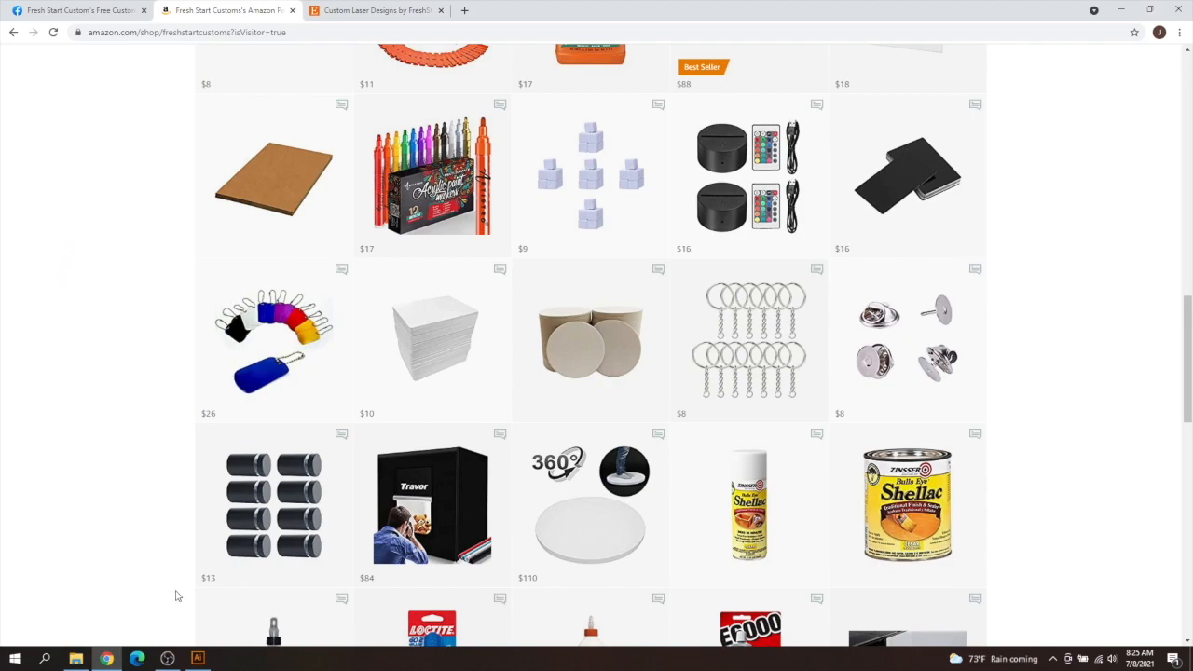
pyautogui.click(194, 660)
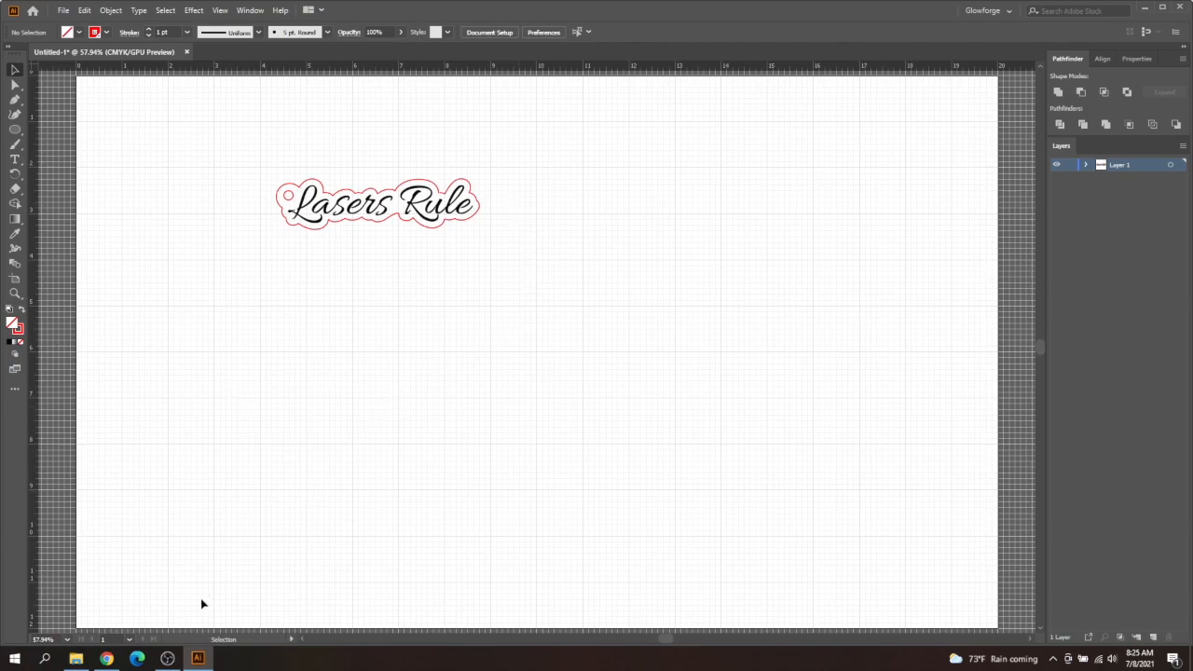
# - Switch to Chrome, look through the laser cut files in the FreshStartCustoms Etsy shop, and return to Illustrator
pyautogui.click(108, 659)
pyautogui.click(386, 11)
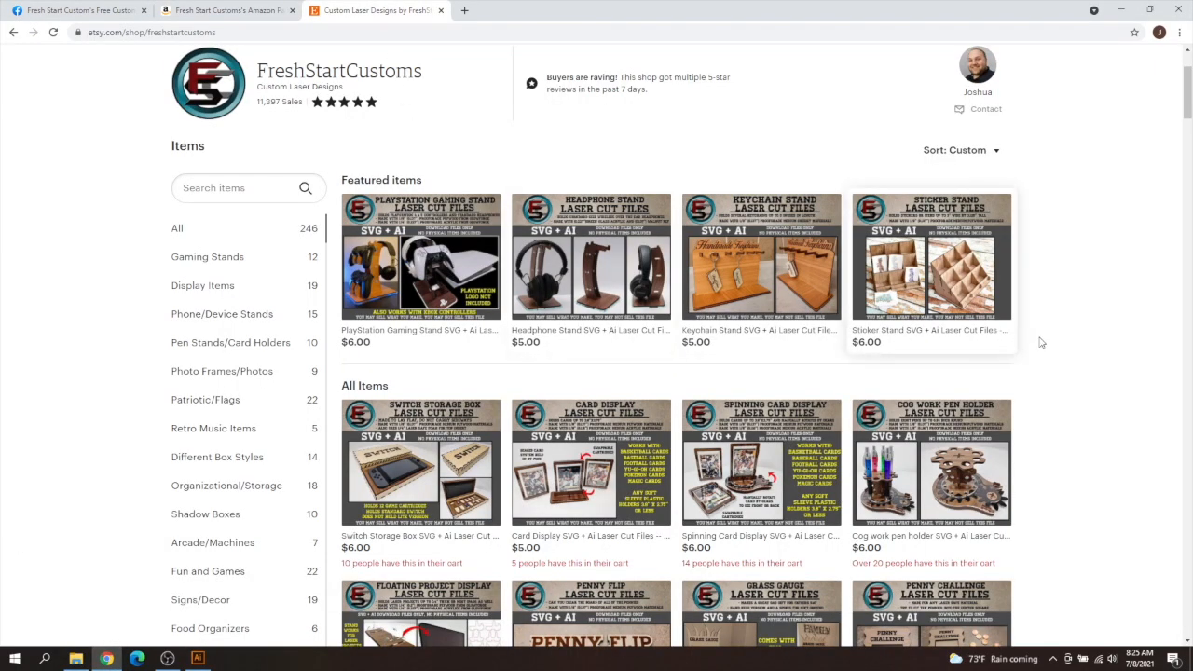
pyautogui.scroll(-3, 1073, 322)
pyautogui.scroll(-9, 1073, 323)
pyautogui.scroll(-3, 1073, 323)
pyautogui.scroll(13, 1073, 322)
pyautogui.scroll(6, 1073, 322)
pyautogui.scroll(-4, 1073, 323)
pyautogui.scroll(2, 1073, 322)
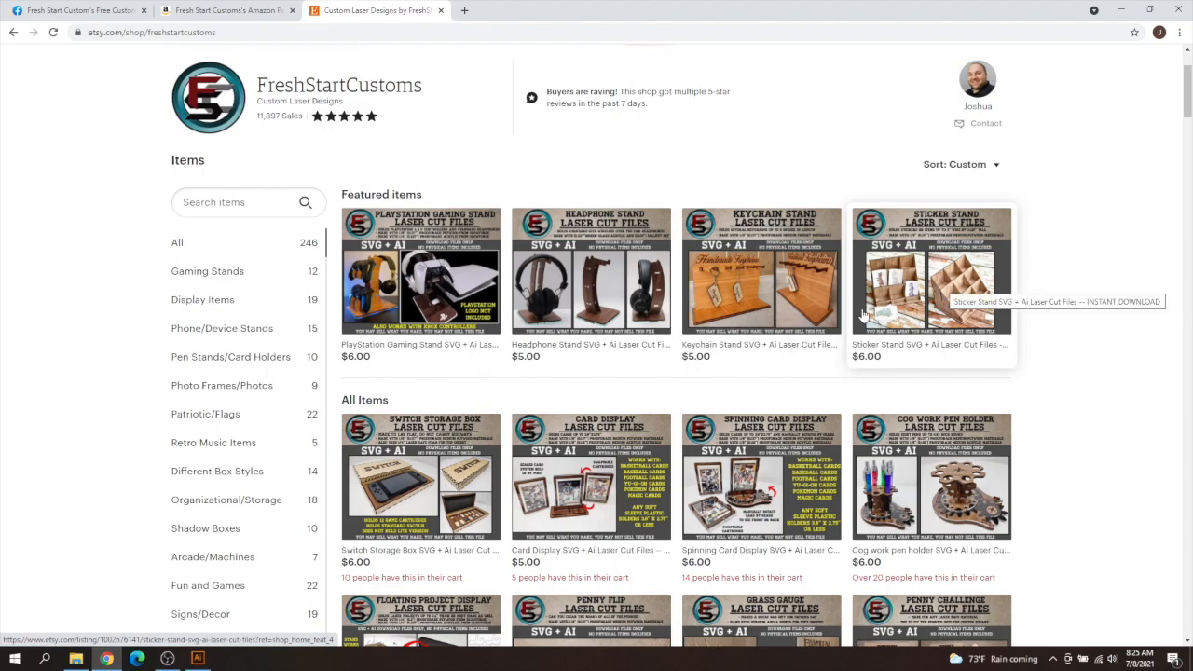
pyautogui.click(195, 659)
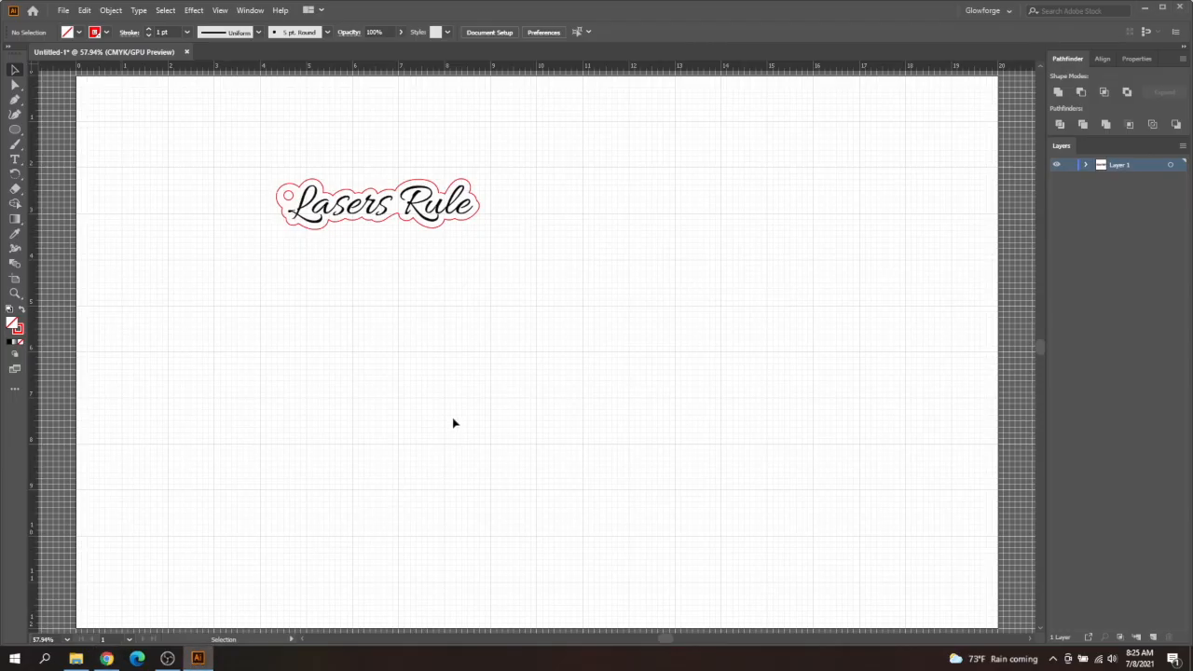